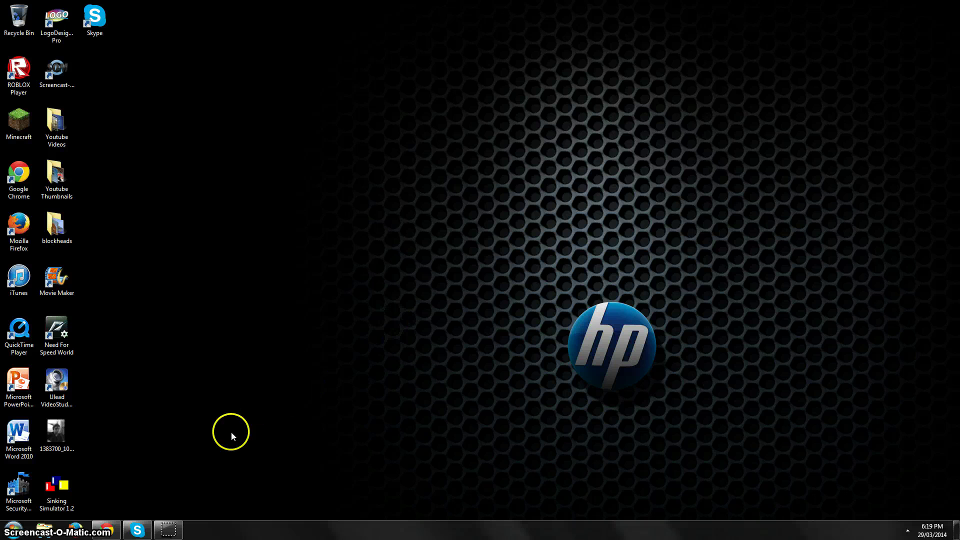
Step: Restore the Chrome window showing the YouTube channel home page from the taskbar
mouse_move(105, 531)
click(210, 520)
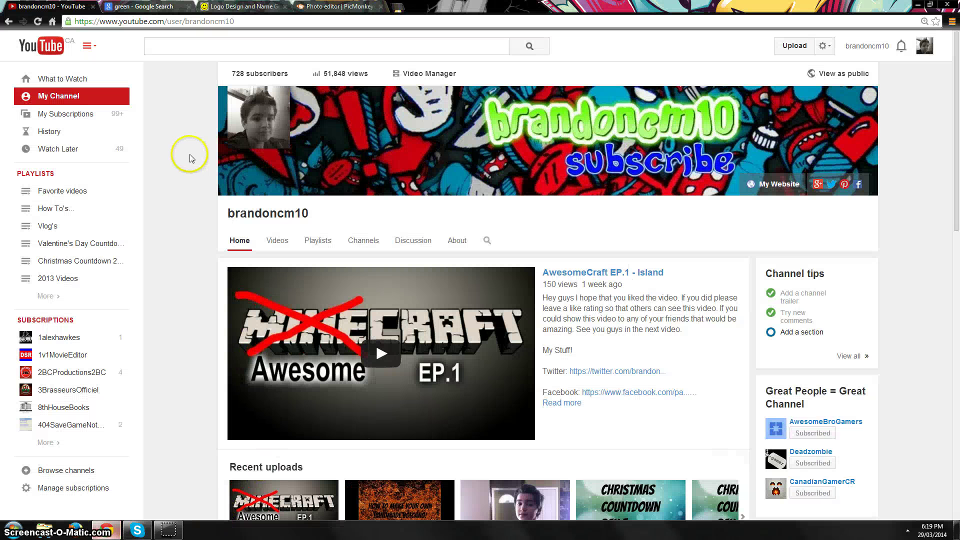
mouse_move(548, 141)
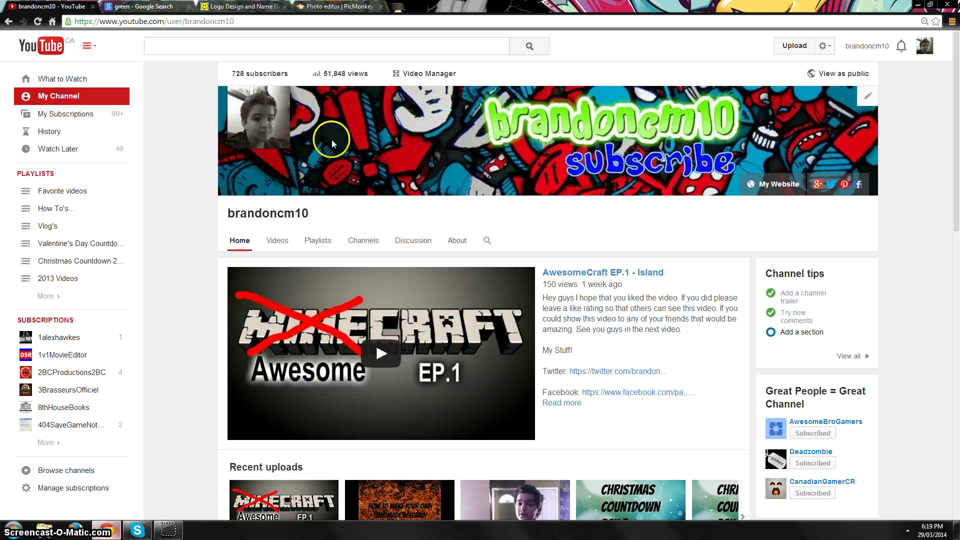
mouse_move(255, 120)
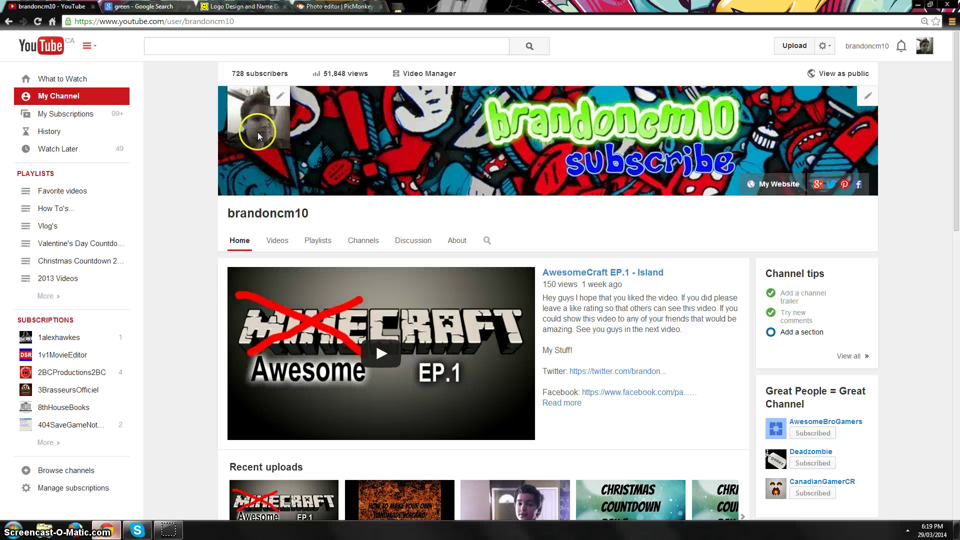
Step: Drag the green stained paper wallpaper from Google Images onto the desktop
key(ctrl+Tab)
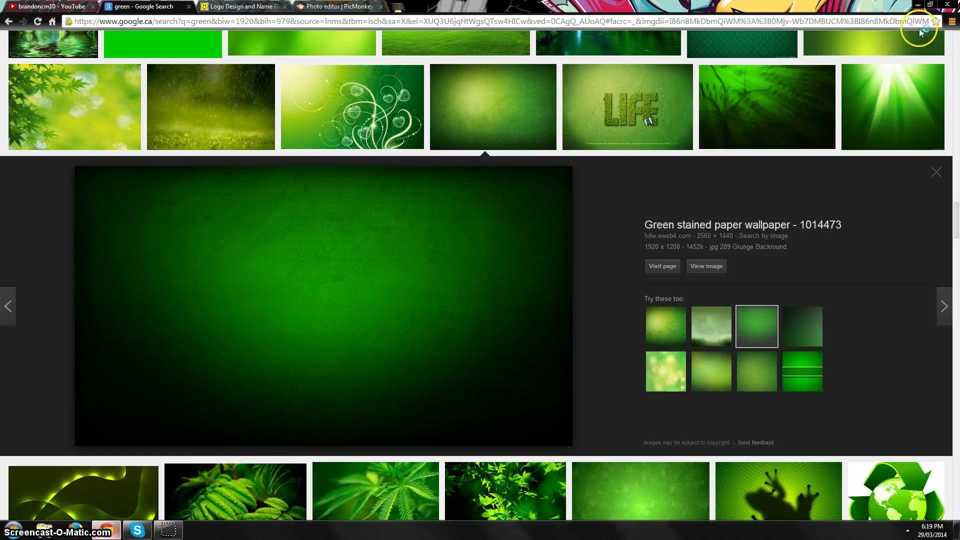
click(931, 7)
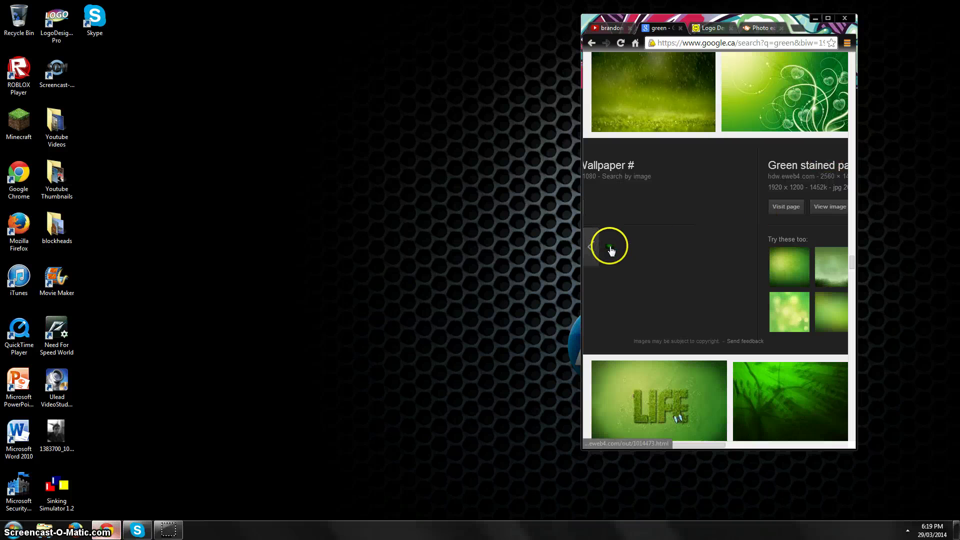
mouse_move(611, 251)
mouse_down()
mouse_move(100, 108)
mouse_move(96, 79)
mouse_up()
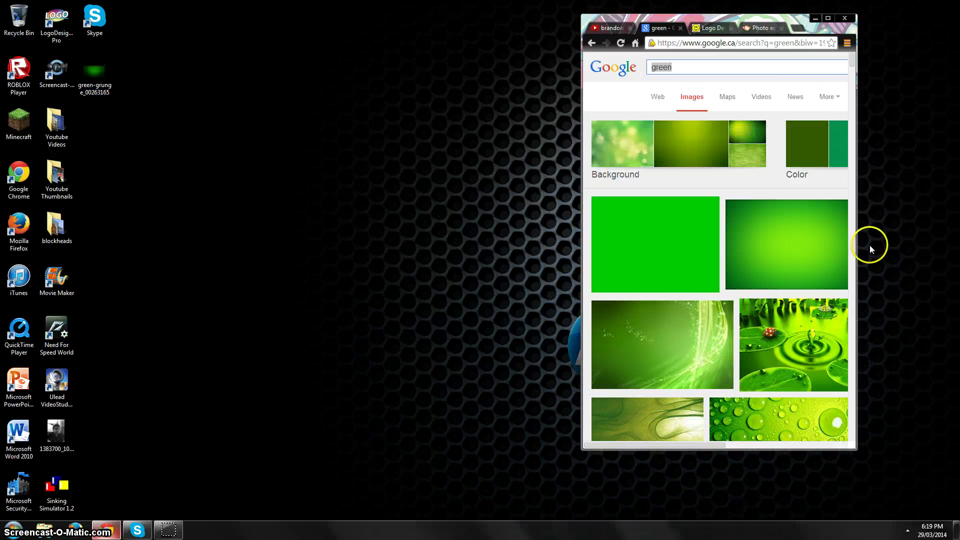
click(829, 19)
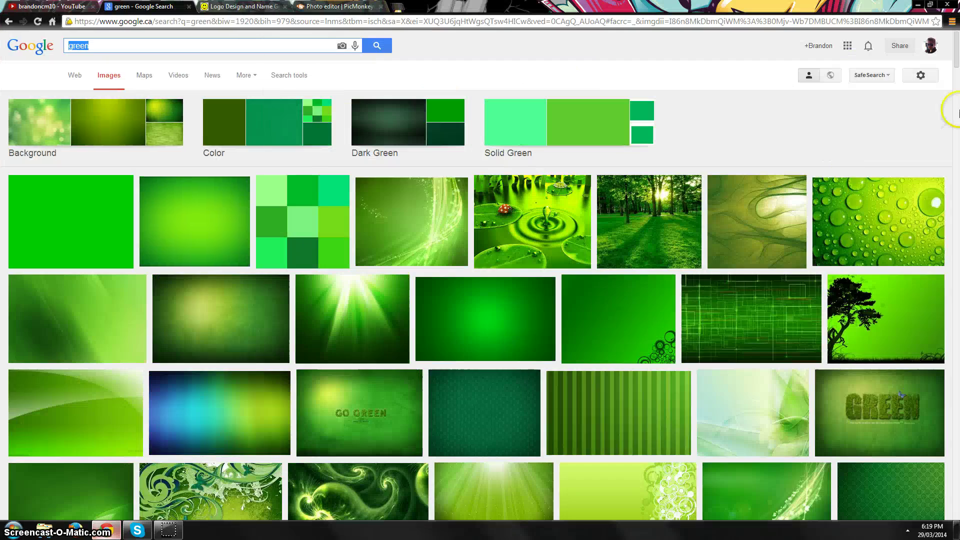
Step: Preview the green wallpaper and begin saving it to the desktop, then cancel
drag(957, 60, 957, 225)
click(361, 229)
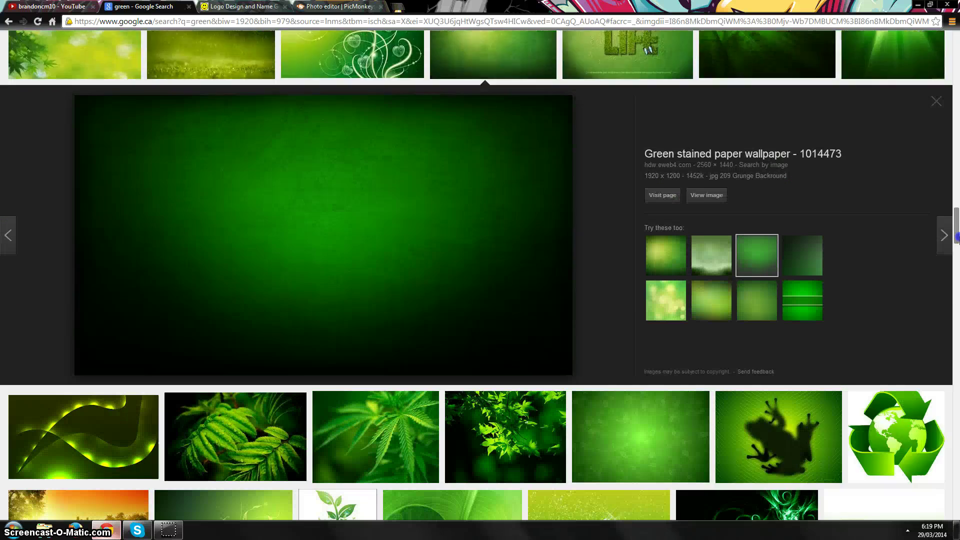
right_click(338, 187)
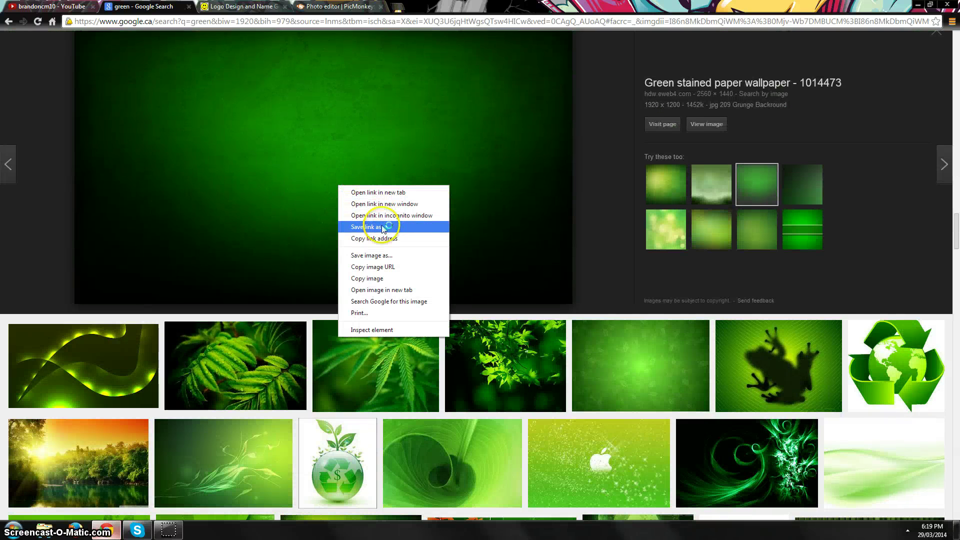
click(386, 256)
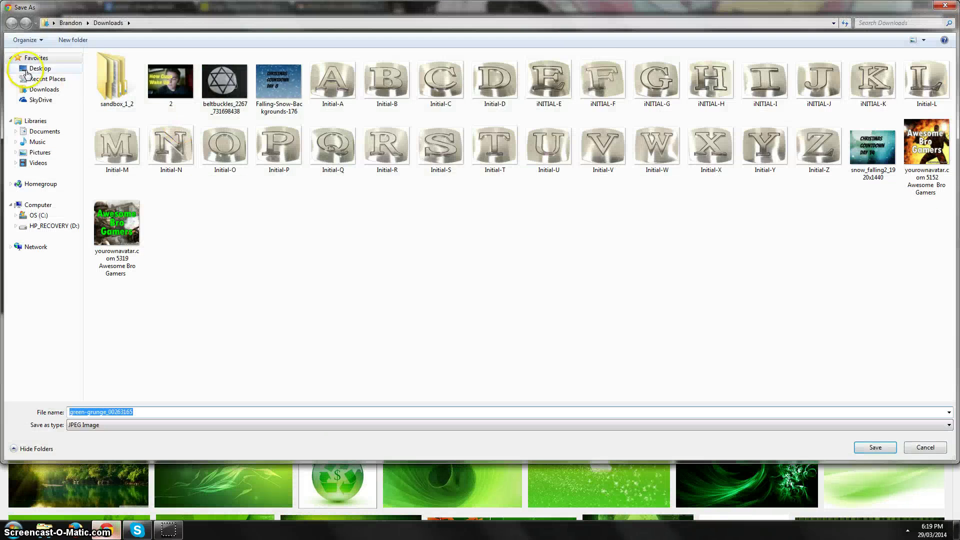
click(45, 79)
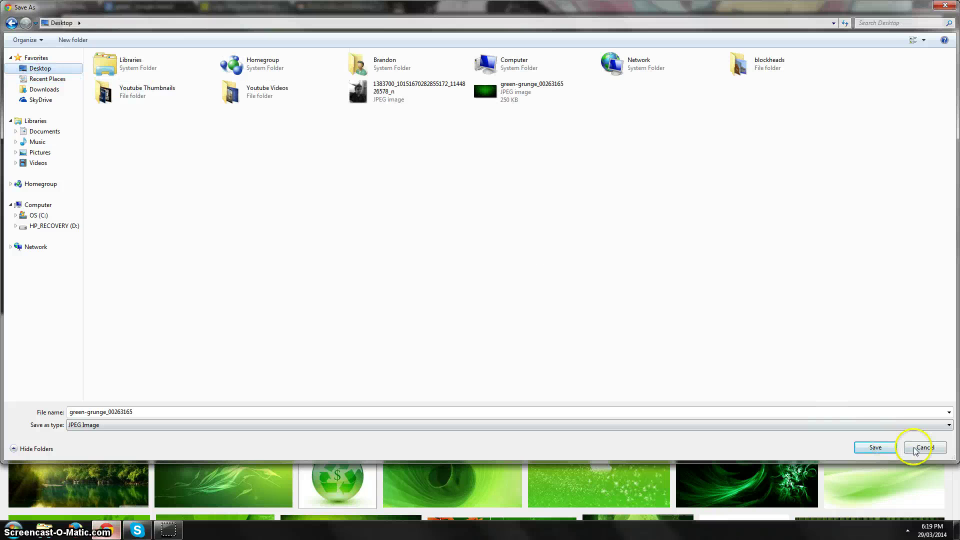
click(947, 7)
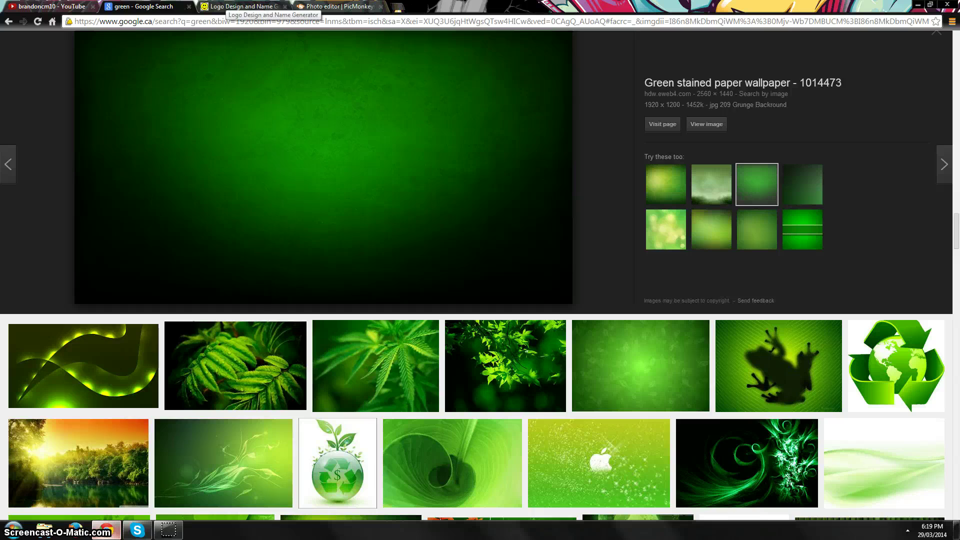
Step: Pick FlamingText's April Fools style from New Logos and select its text for BCM10
click(243, 6)
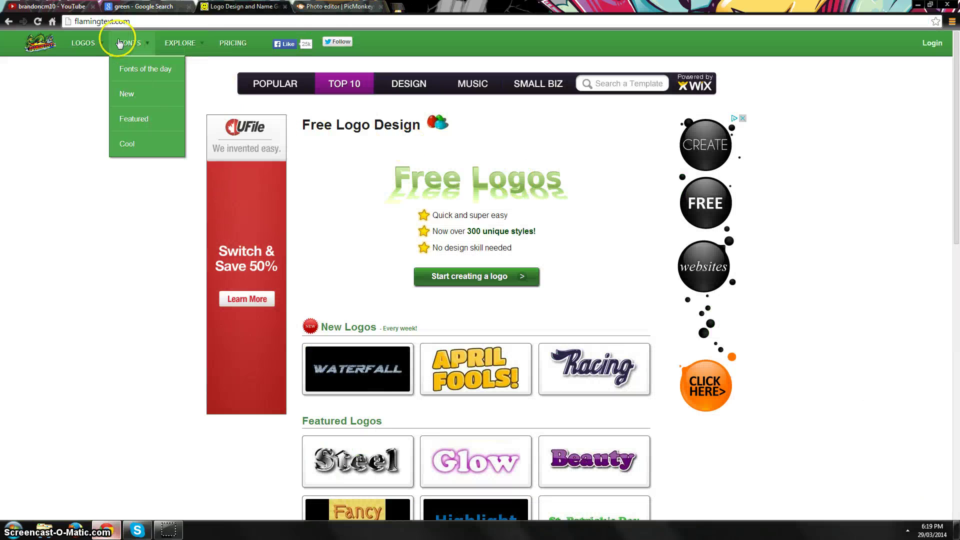
click(490, 278)
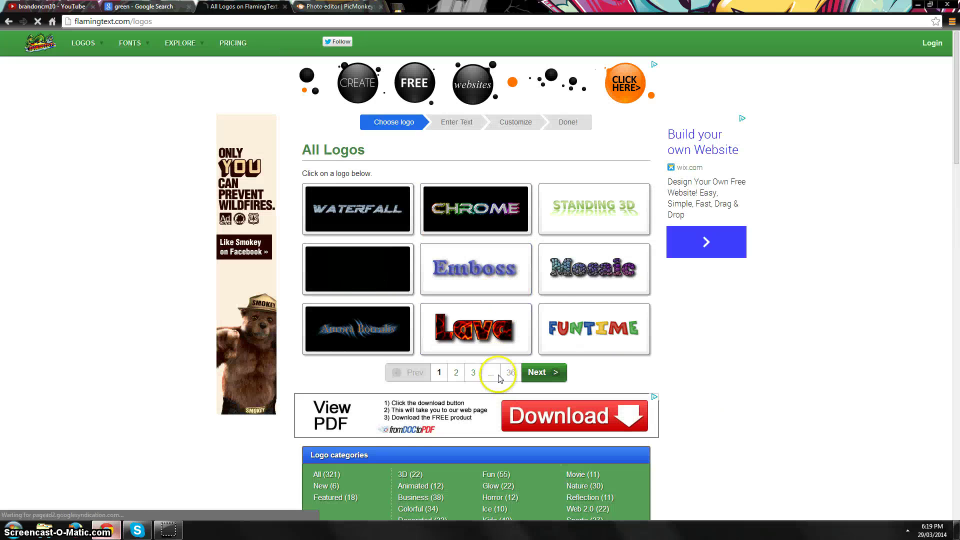
drag(958, 98, 957, 139)
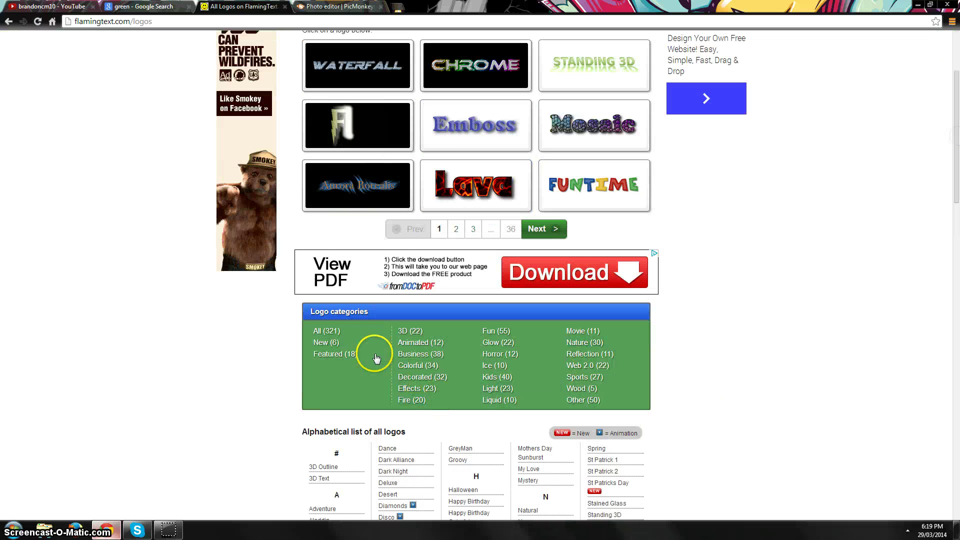
click(325, 343)
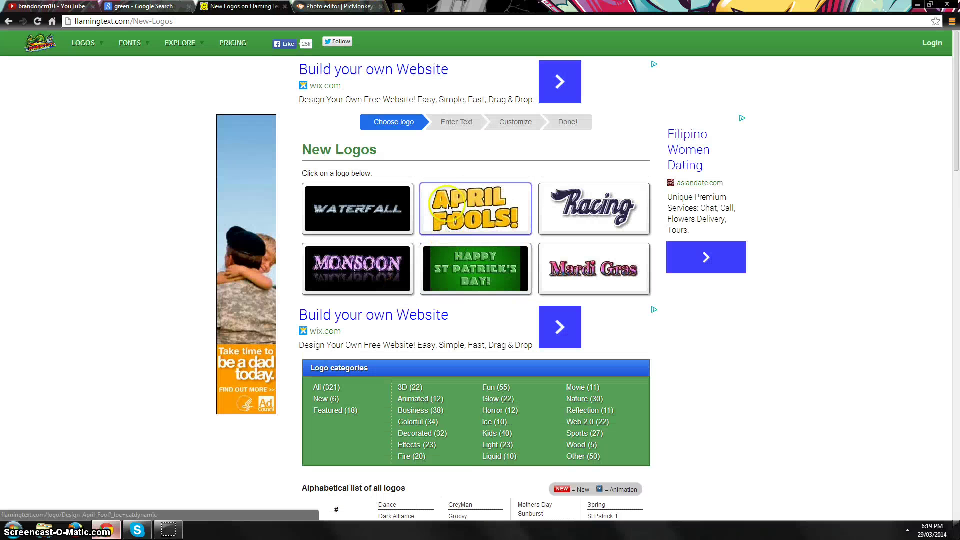
click(451, 204)
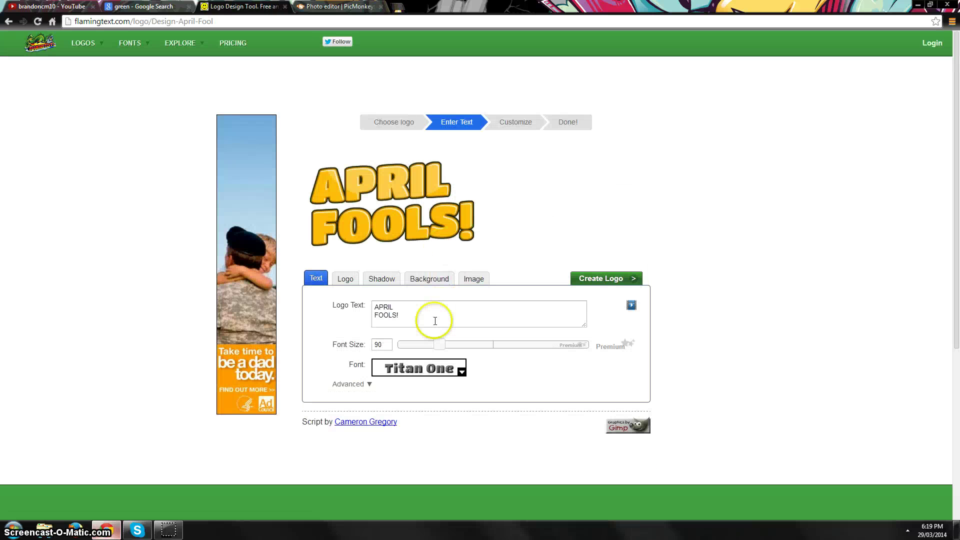
drag(429, 321, 369, 288)
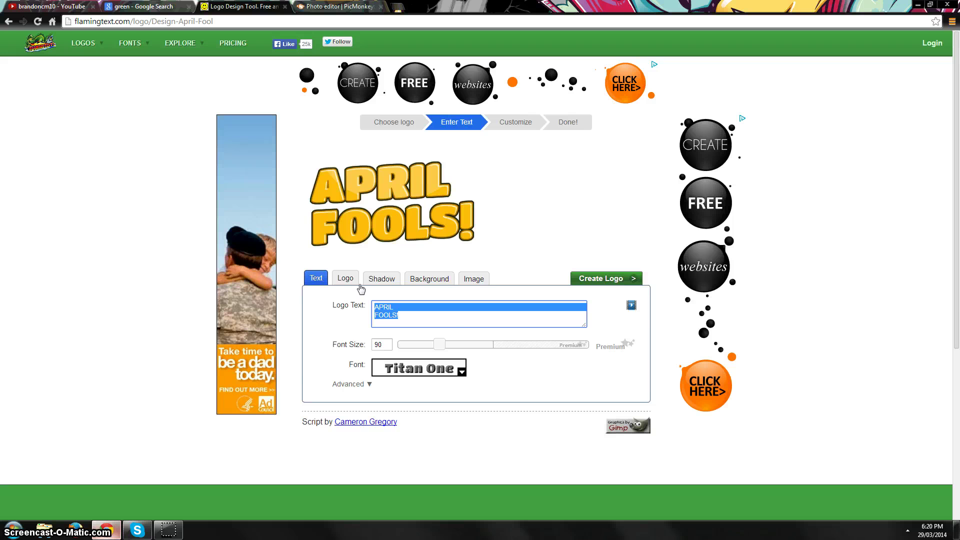
text(BC)
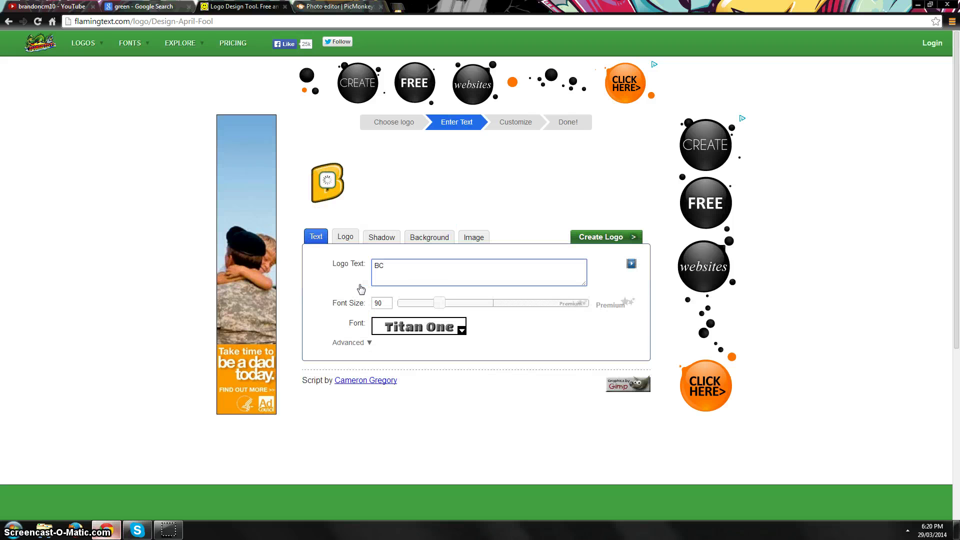
text(M10)
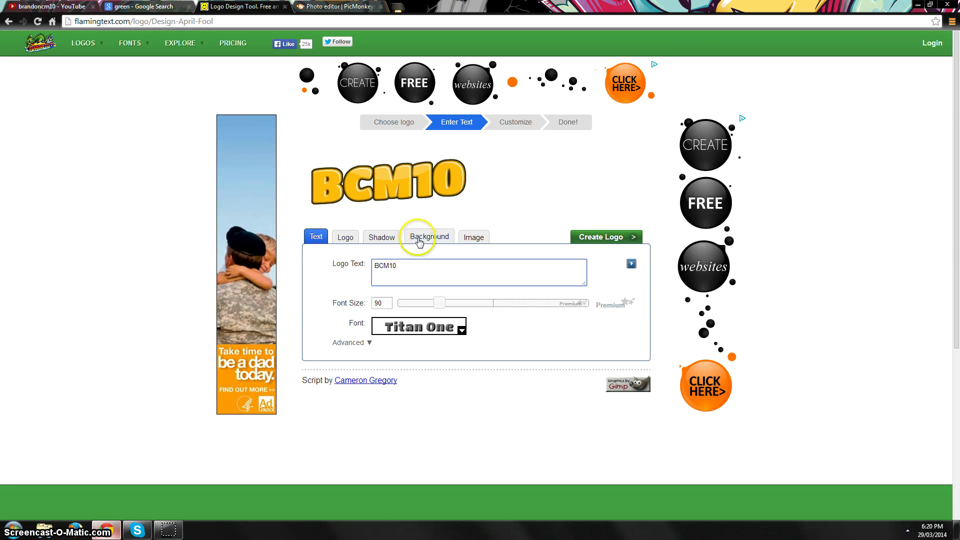
Step: Make the logo background transparent and the letter fill blue
click(420, 243)
click(375, 261)
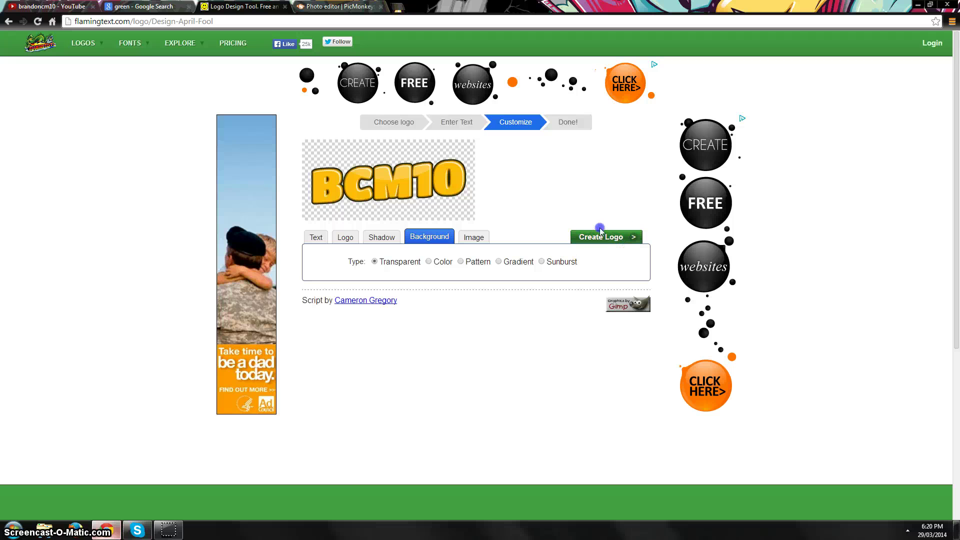
click(345, 237)
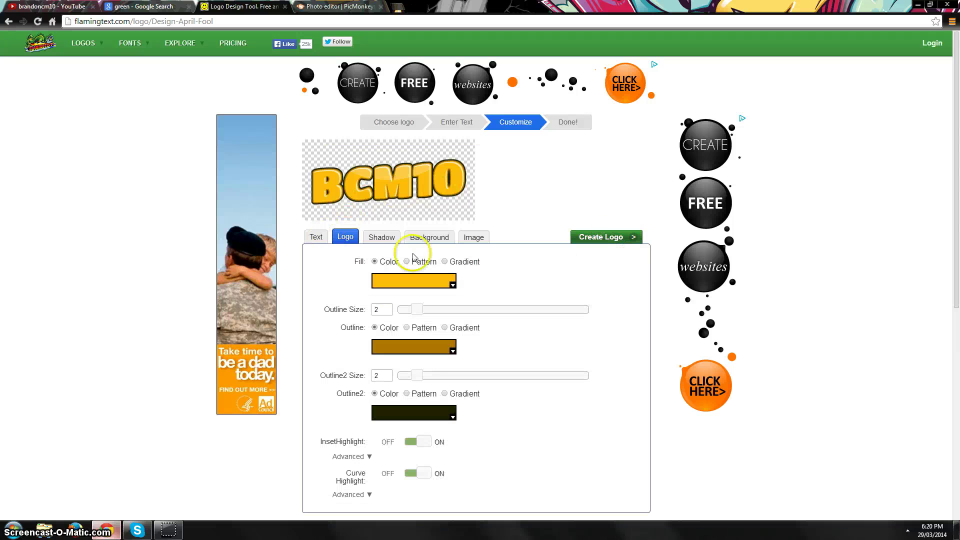
click(427, 281)
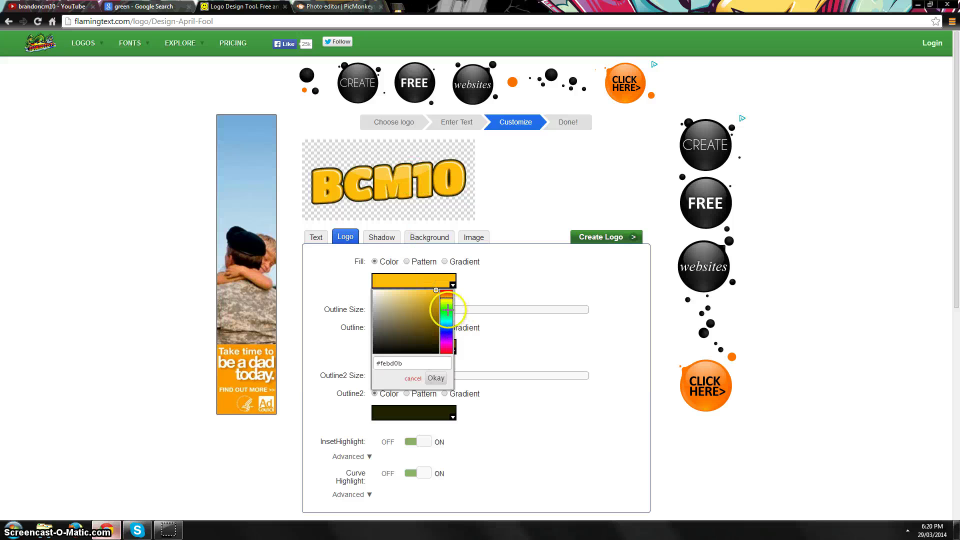
click(445, 330)
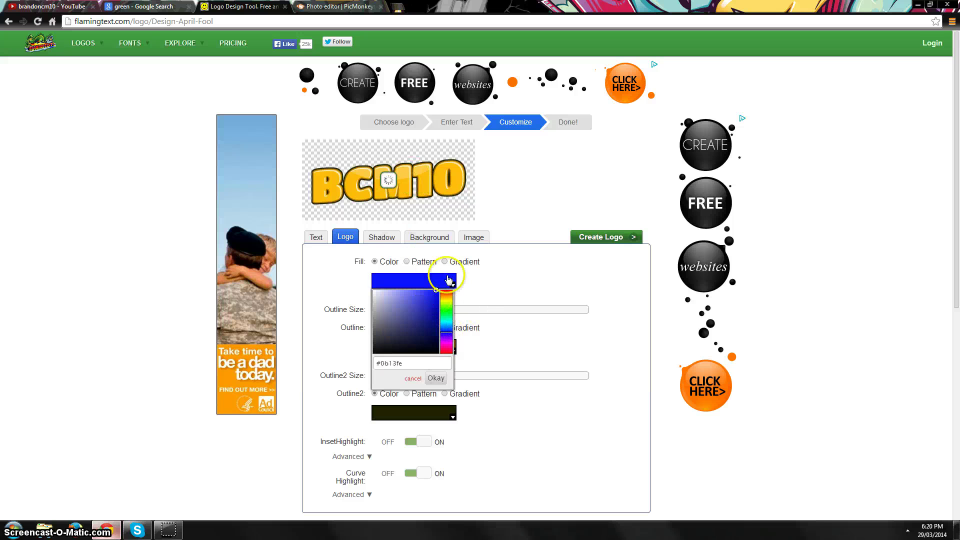
click(514, 325)
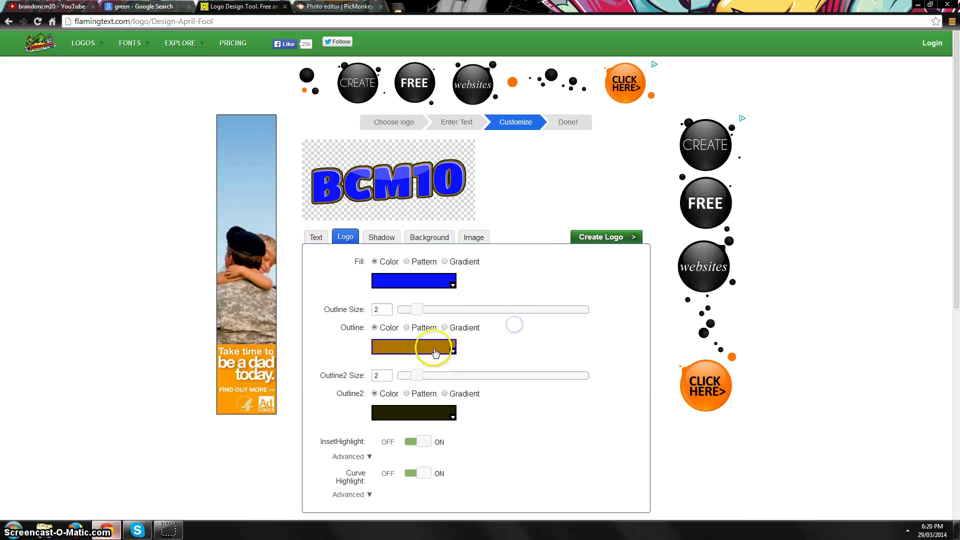
Step: Add a cyan outline and a yellow second outline, then create the logo
click(436, 353)
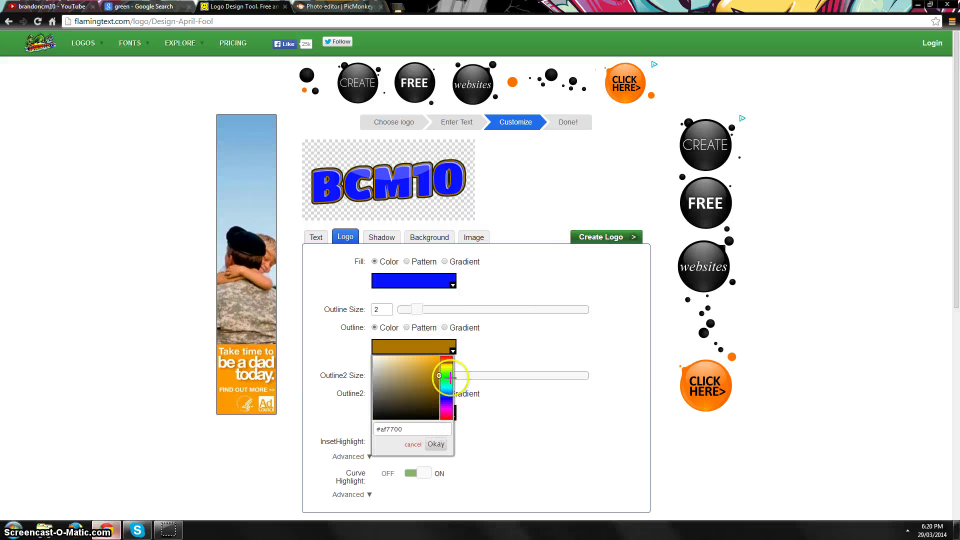
click(446, 388)
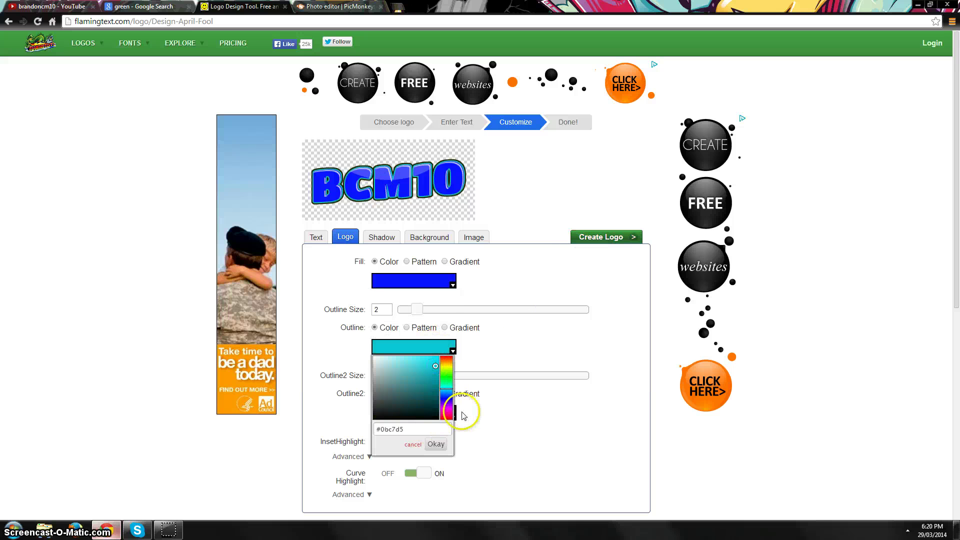
click(428, 427)
drag(428, 350, 425, 320)
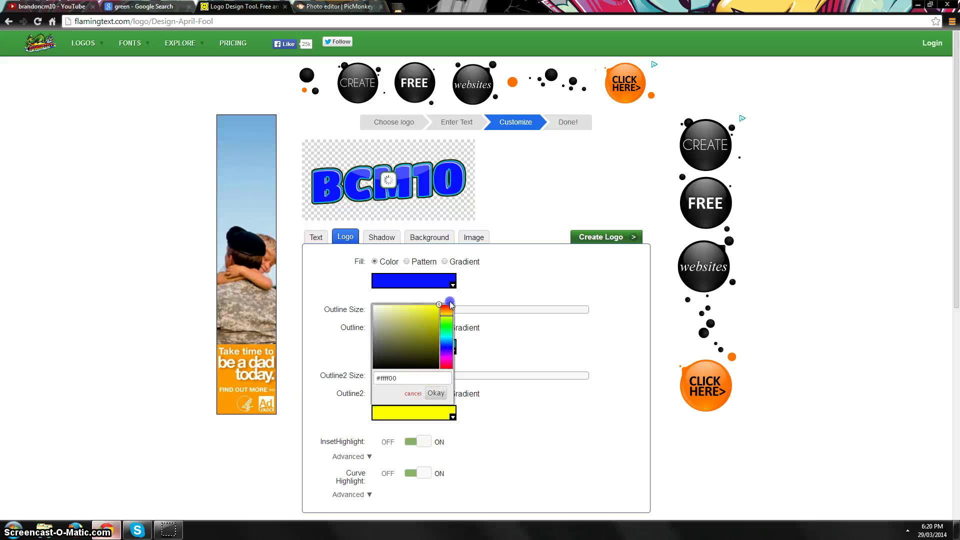
click(506, 434)
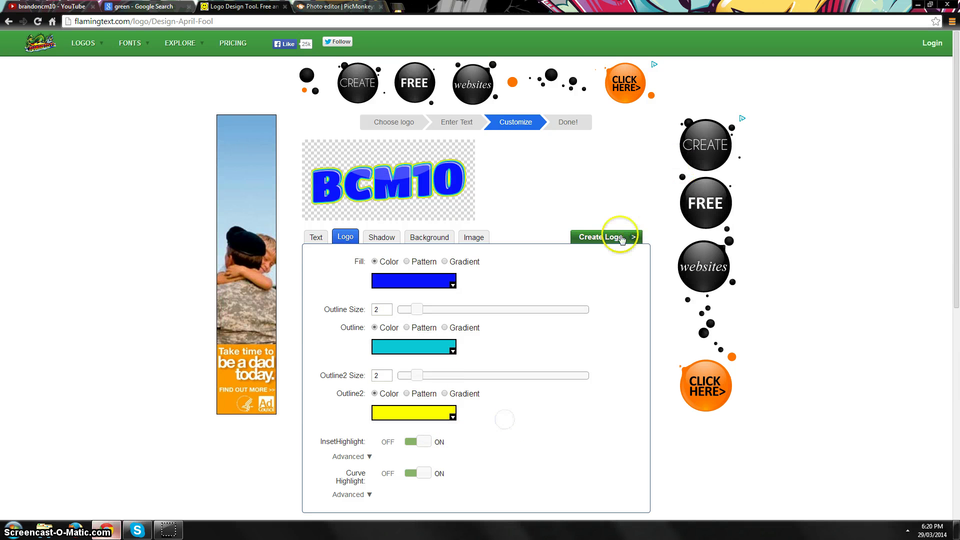
click(617, 237)
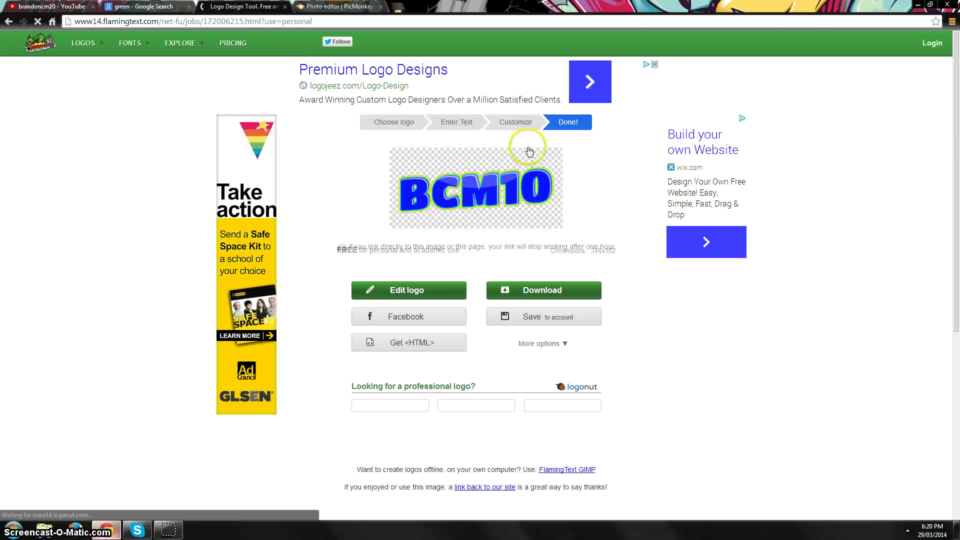
Step: Drag the finished BCM10 logo onto the desktop and return to the PicMonkey tab
click(936, 6)
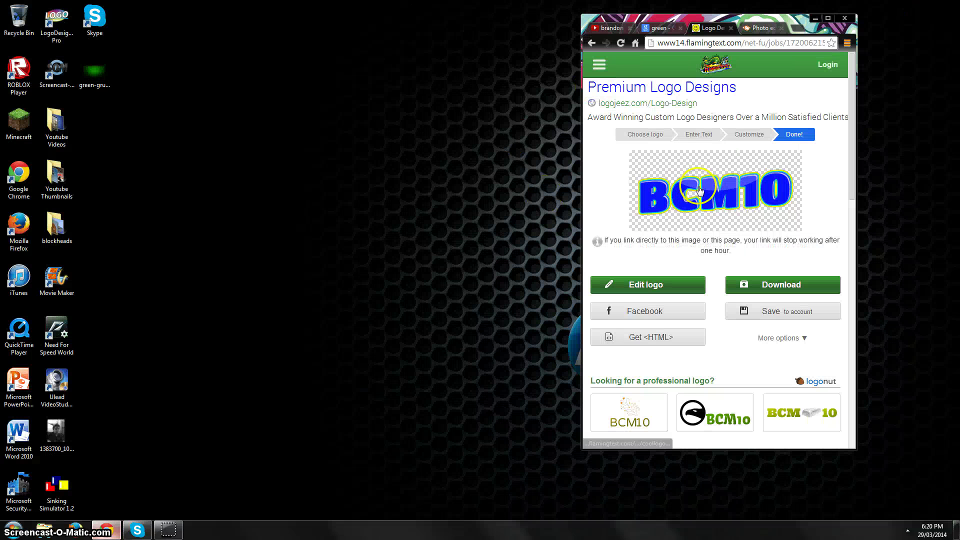
drag(697, 189, 110, 128)
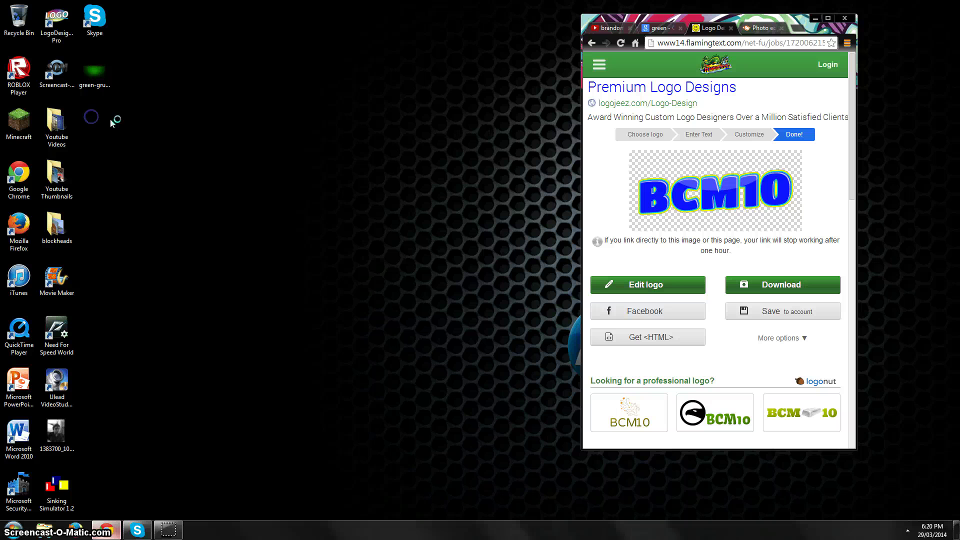
right_click(675, 179)
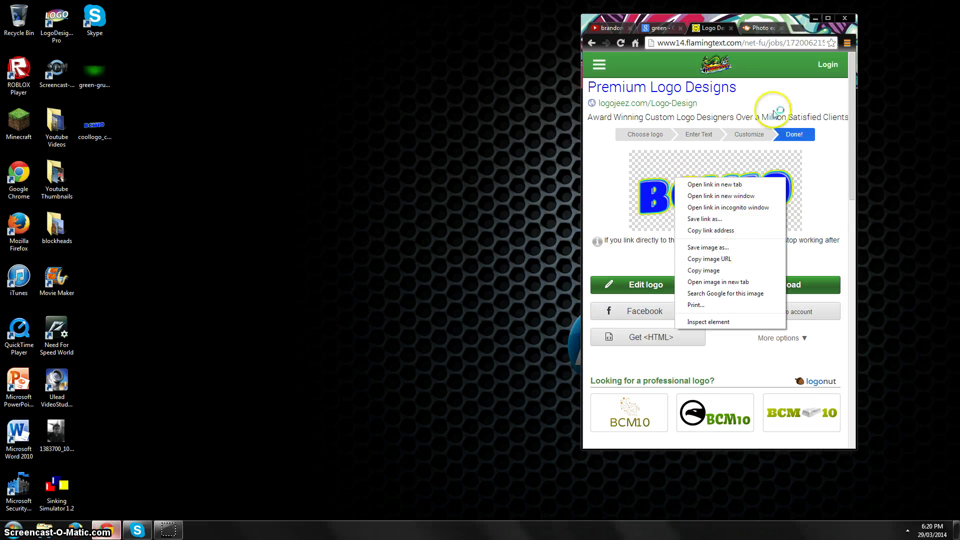
click(828, 17)
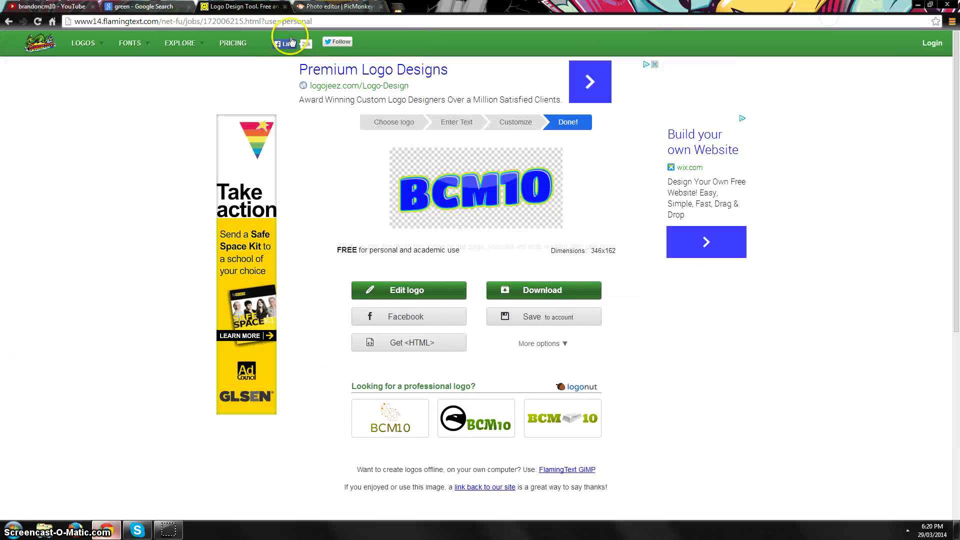
click(337, 8)
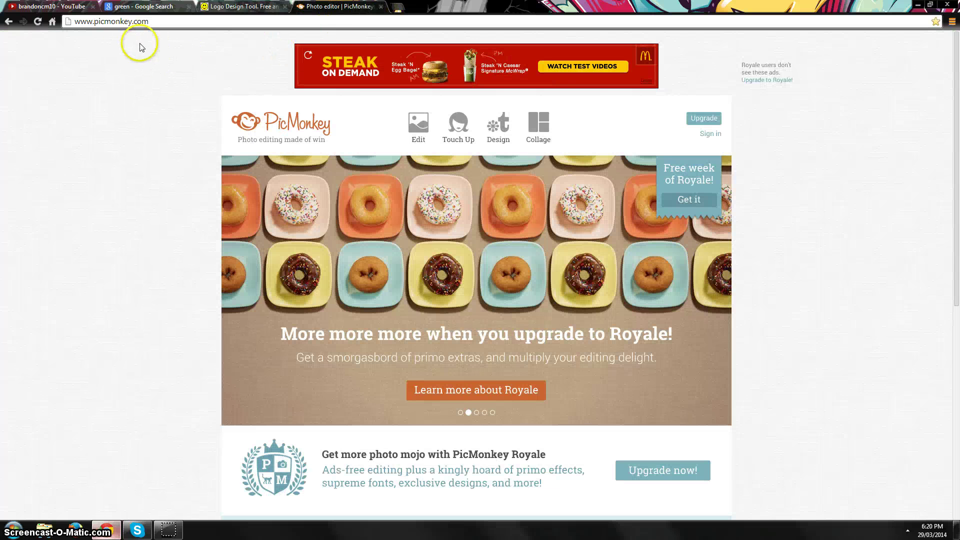
Step: Open green-grunge from the computer in PicMonkey's editor and show the Crop settings
click(418, 120)
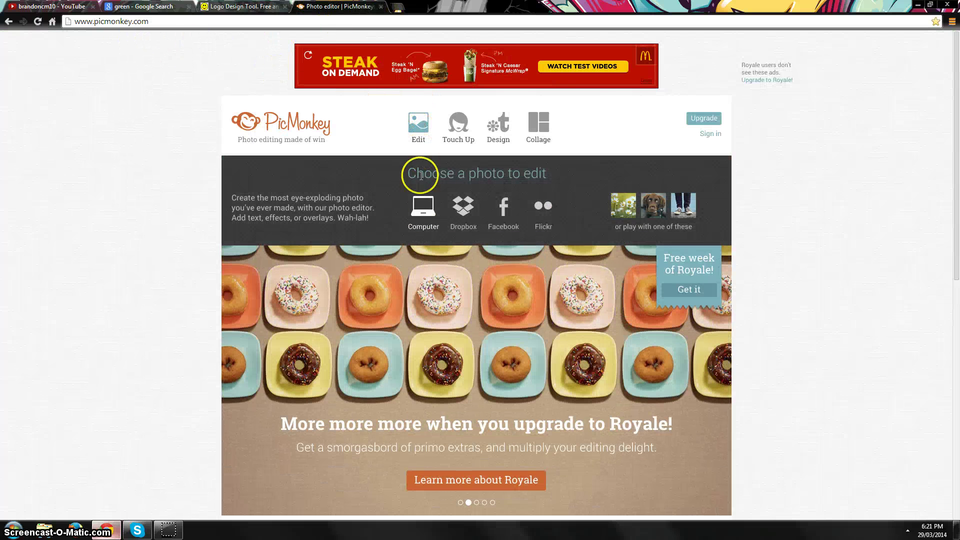
click(422, 209)
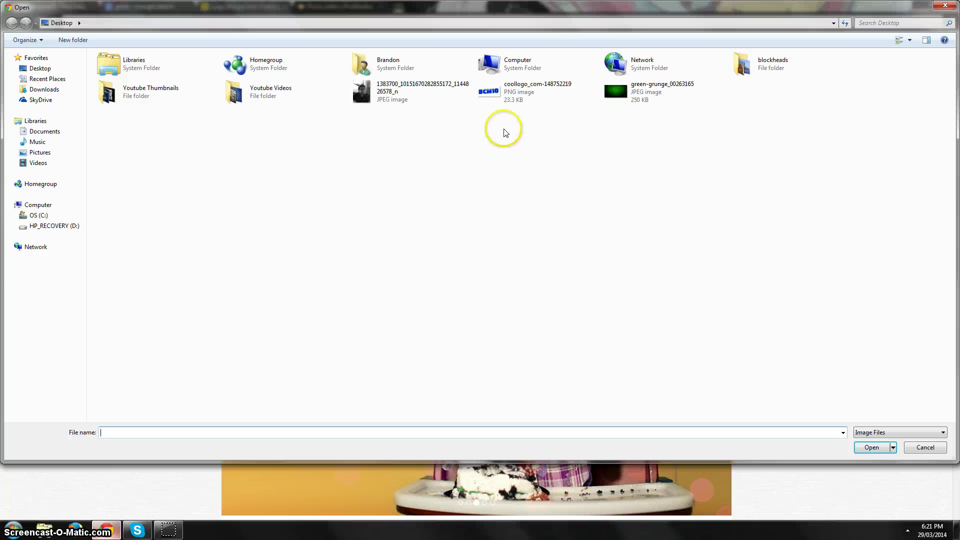
double_click(610, 101)
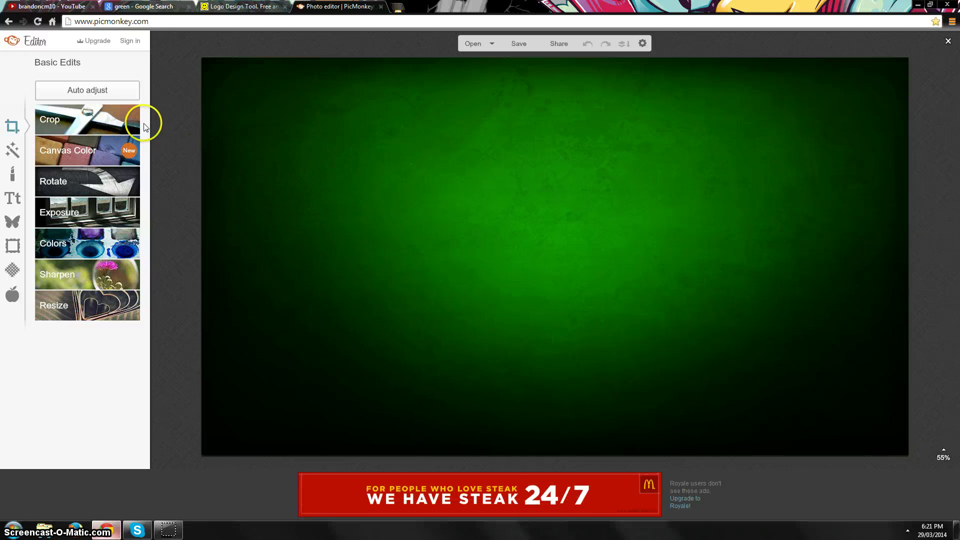
click(107, 118)
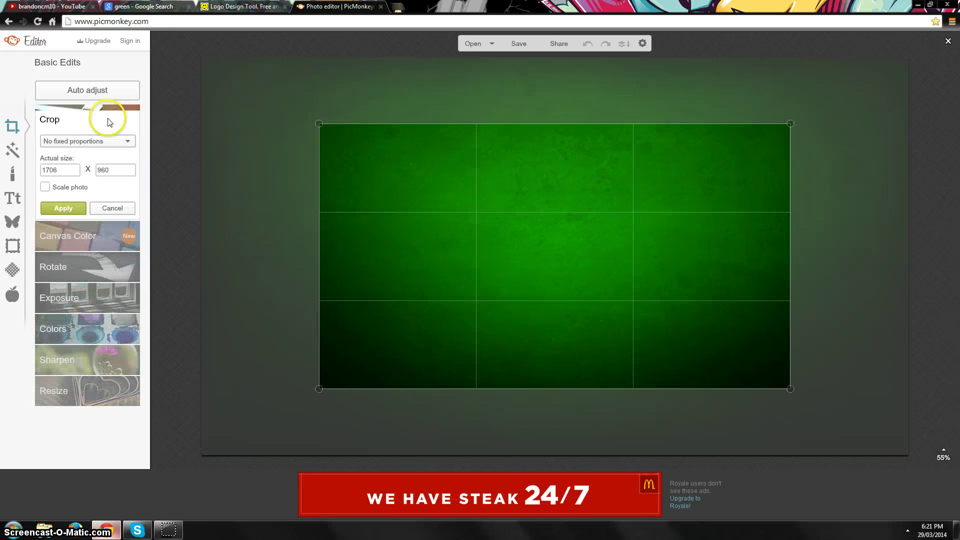
Step: Crop the green grunge image to a scaled 800 x 800 square, positioned and applied
click(45, 188)
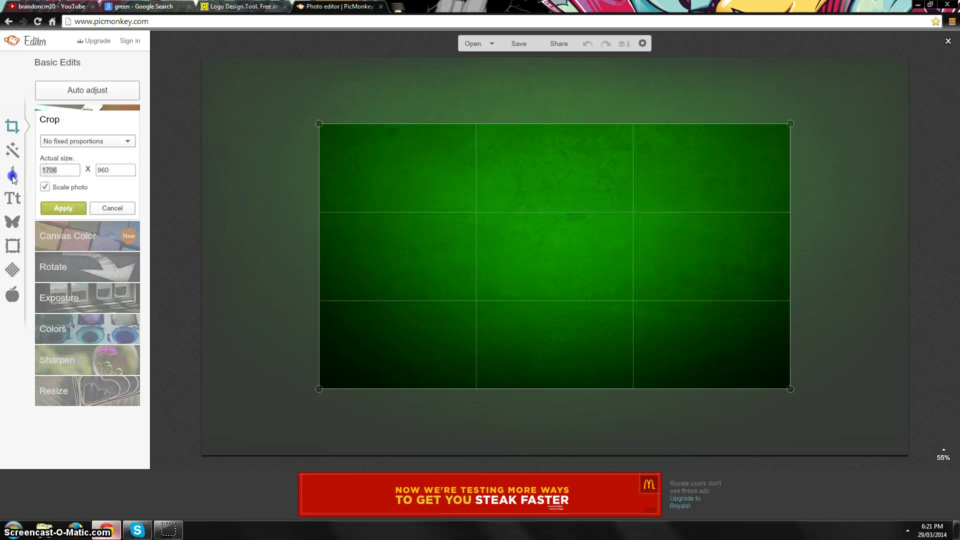
text(800)
click(110, 173)
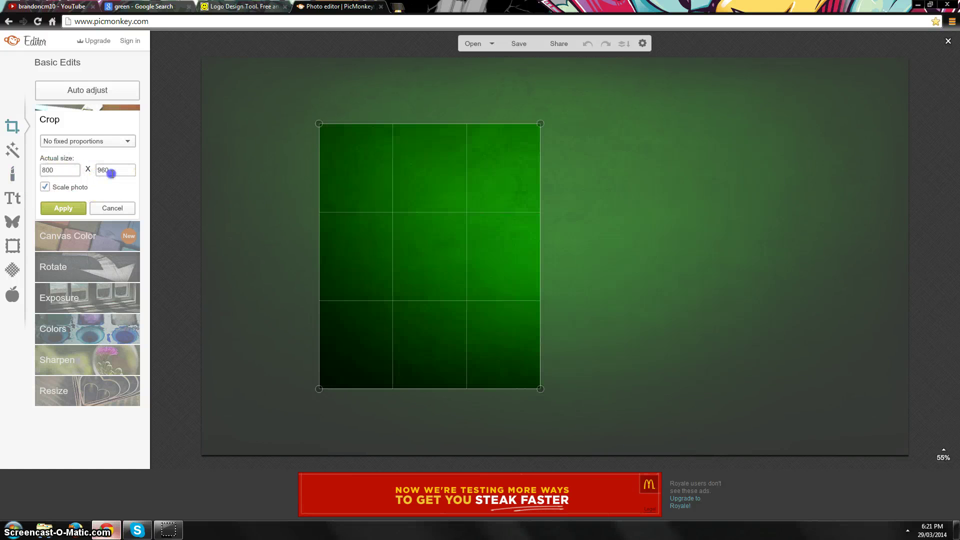
text(800)
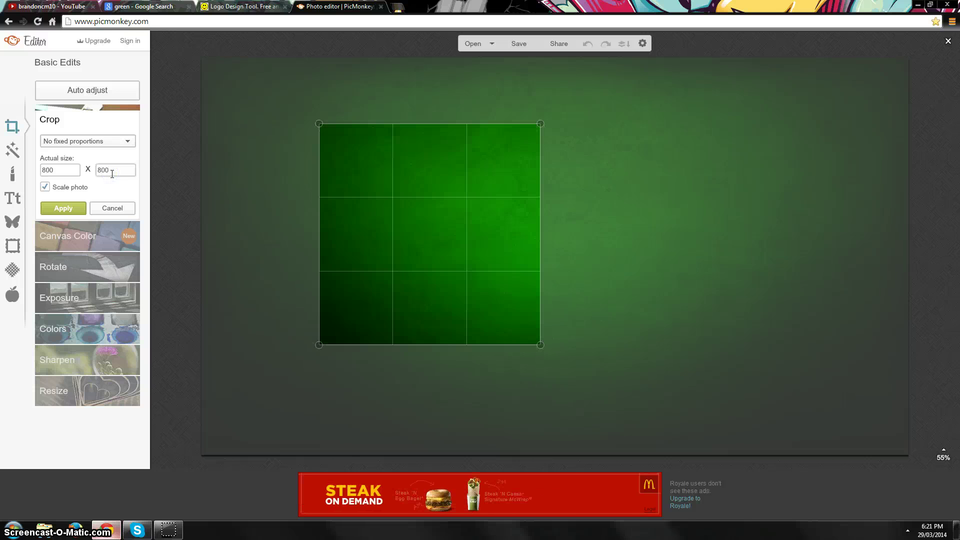
click(491, 225)
mouse_move(496, 246)
mouse_down()
mouse_move(562, 345)
mouse_move(571, 246)
mouse_up()
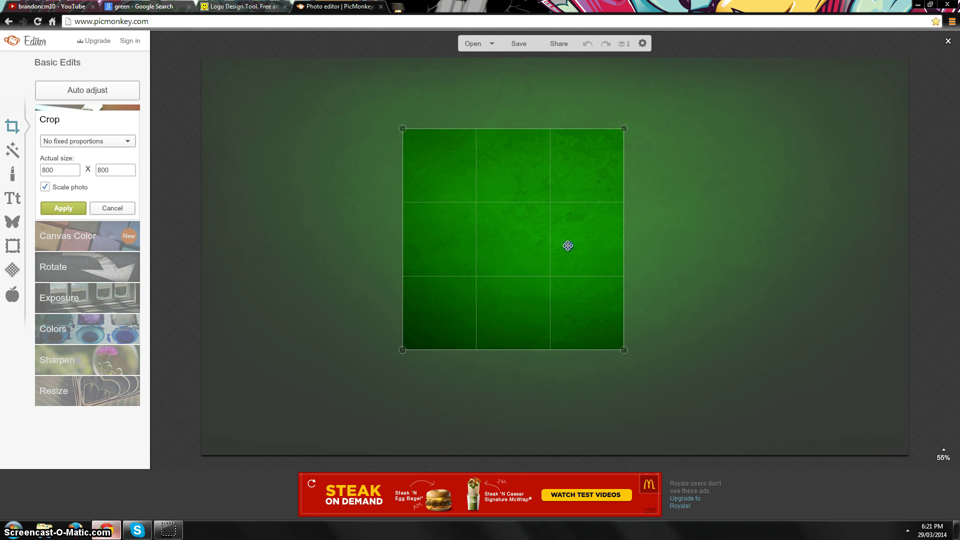
drag(568, 246, 563, 245)
click(72, 209)
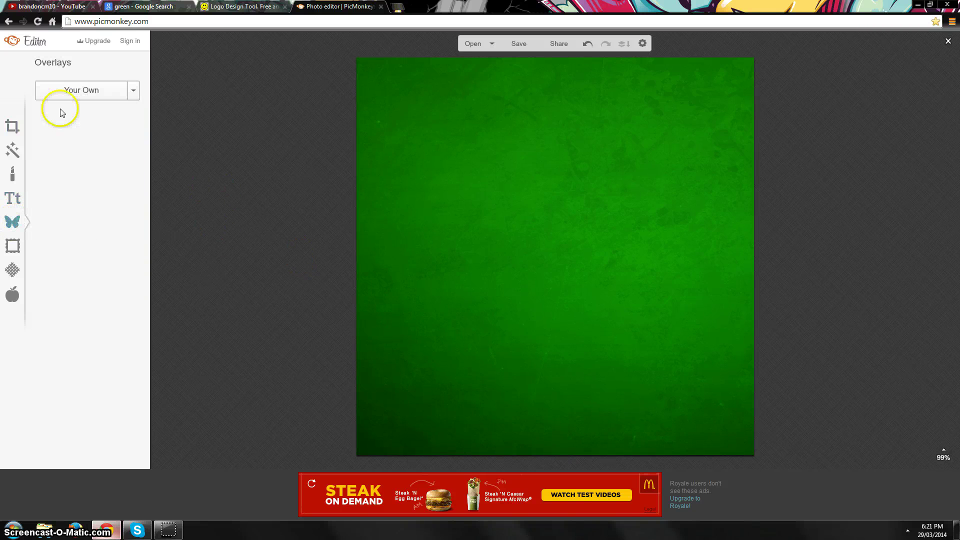
Step: Add the coollogo_com-148752219 BCM10 file as an overlay and enlarge it across the canvas
click(83, 92)
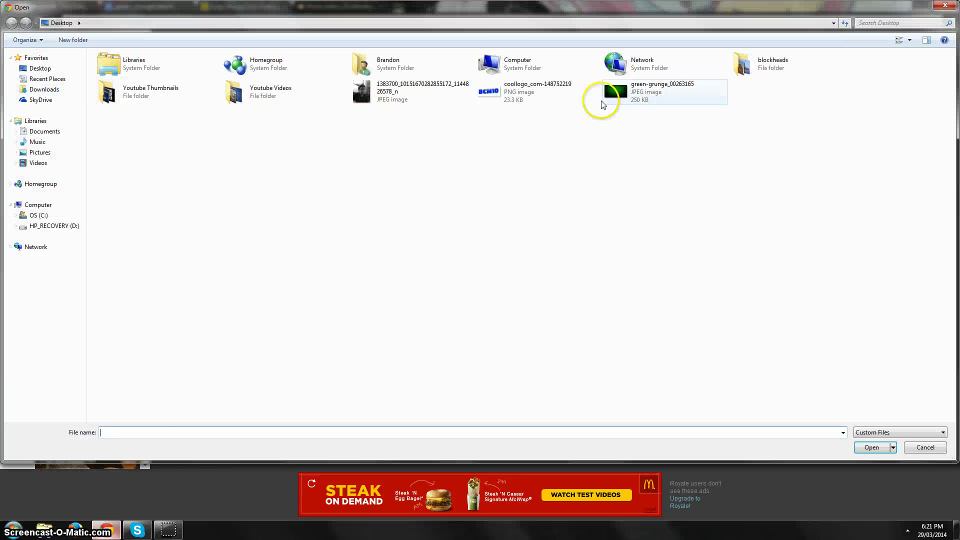
click(514, 94)
double_click(514, 93)
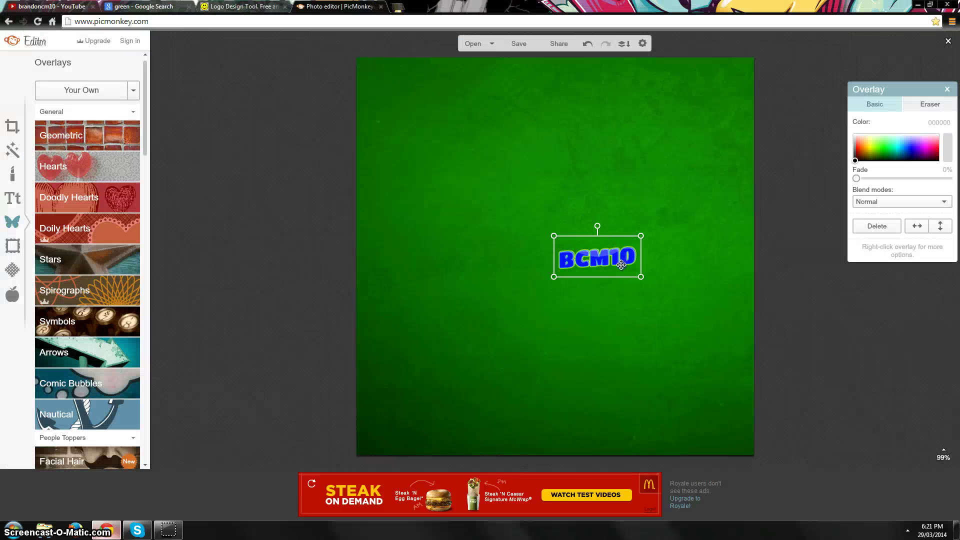
drag(622, 264, 424, 87)
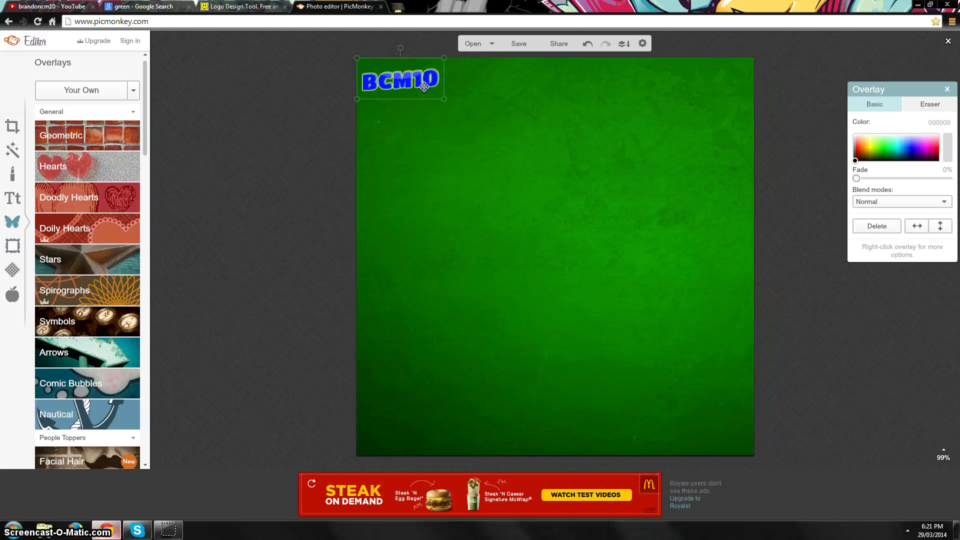
click(452, 103)
drag(445, 99, 757, 357)
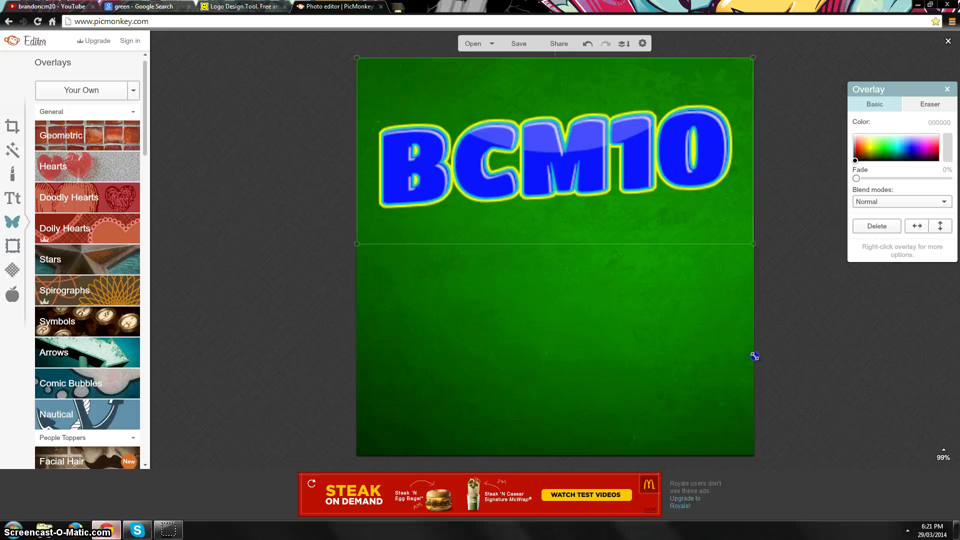
Step: Fine-tune the BCM10 logo's size and position across the middle of the square
drag(621, 151, 623, 236)
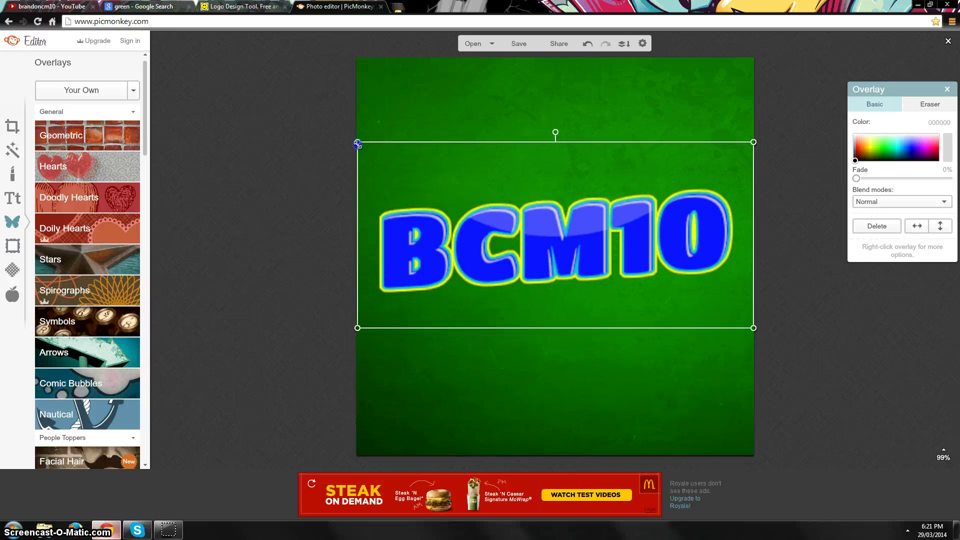
drag(358, 143, 422, 172)
drag(637, 270, 608, 259)
click(658, 370)
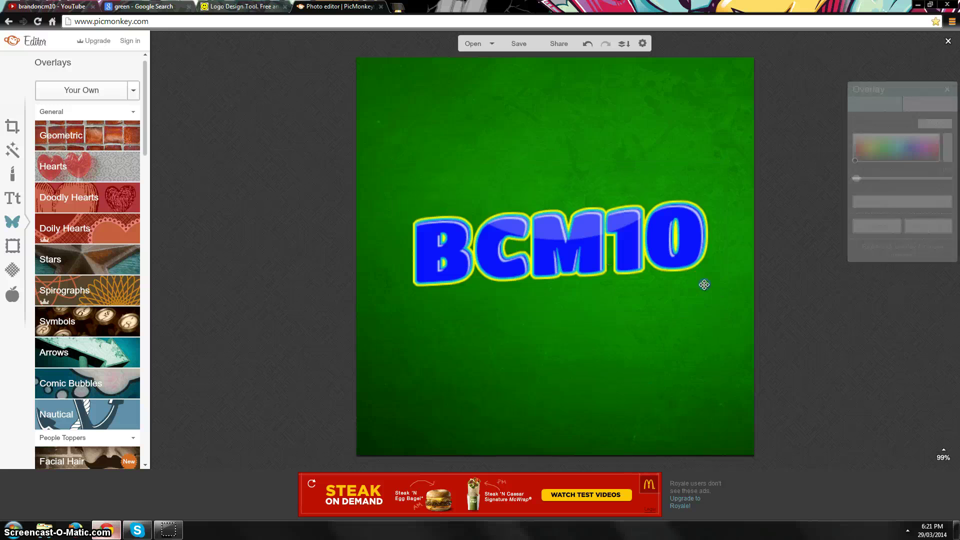
click(705, 284)
drag(724, 316, 731, 324)
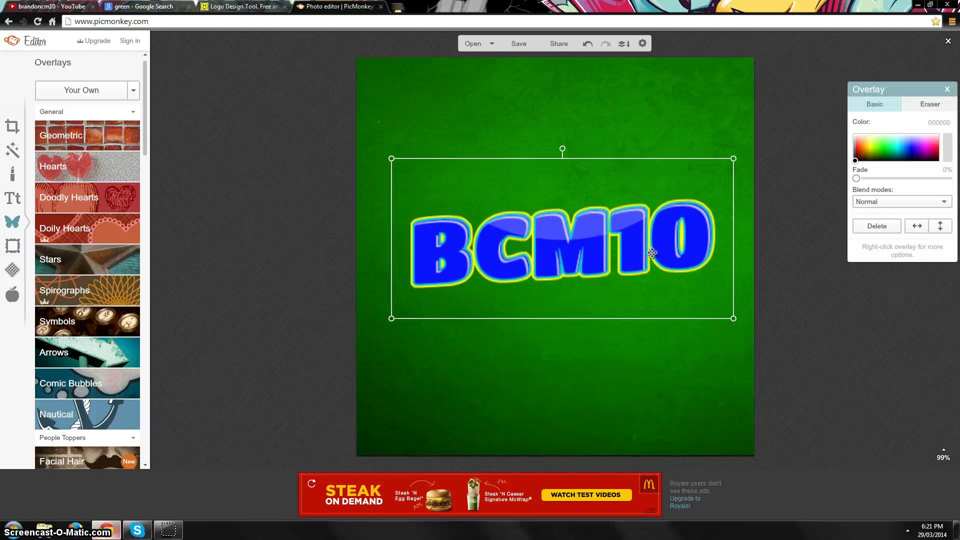
drag(652, 254, 650, 250)
click(665, 366)
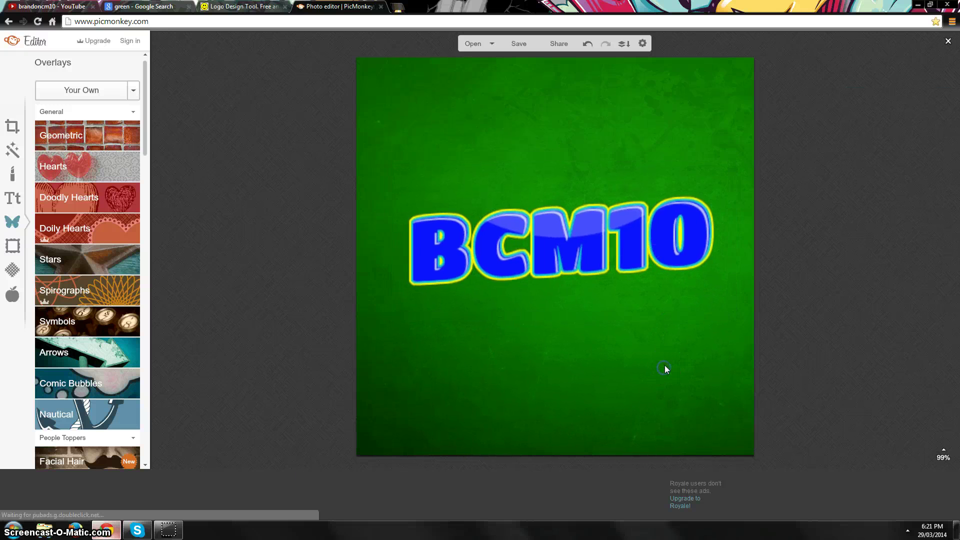
Step: Save the design to the Desktop as a JPEG named 'MY PROFILE PIC'
click(522, 42)
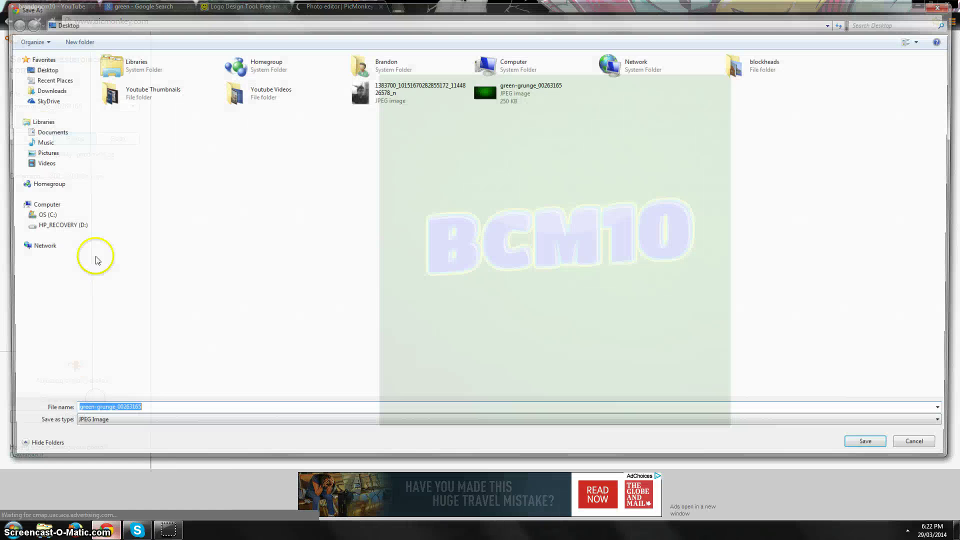
click(45, 69)
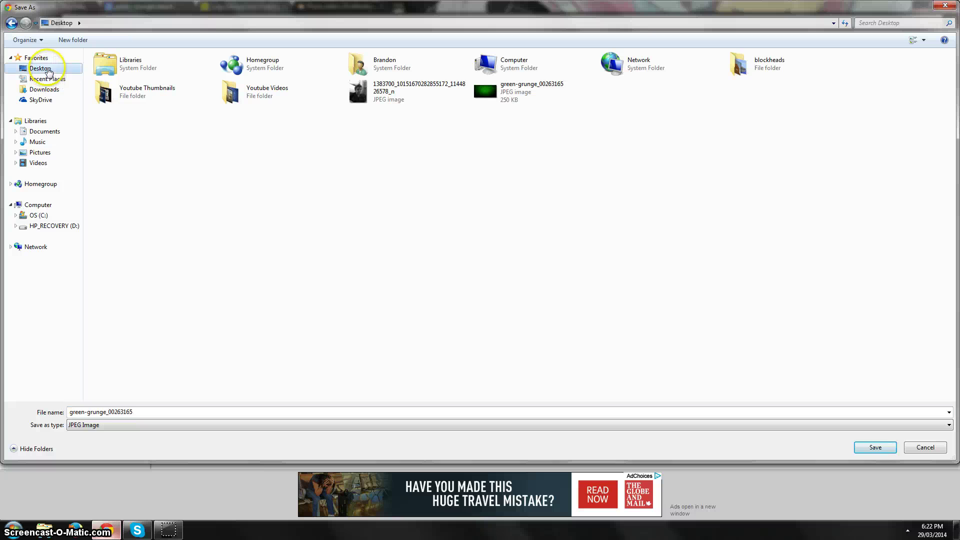
double_click(150, 412)
text(MY)
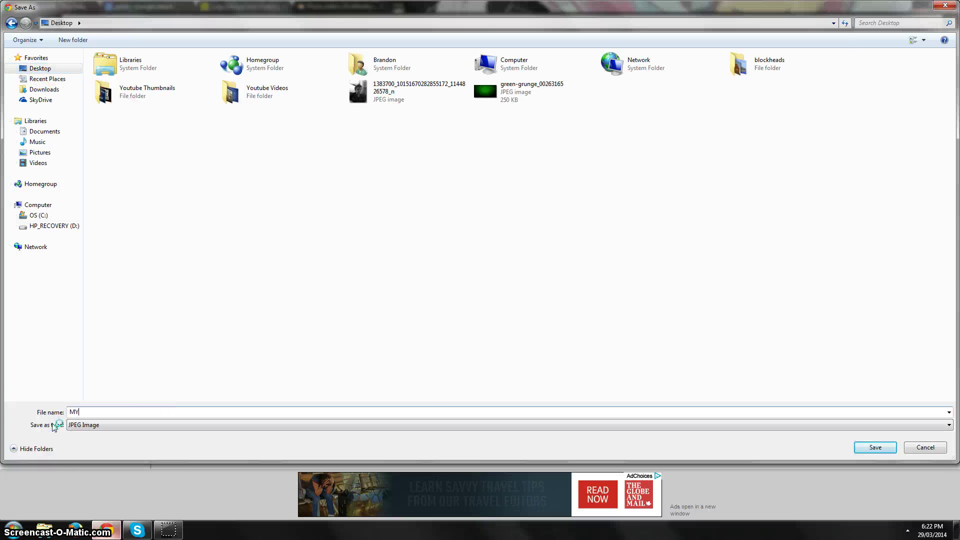
text( PROFILE PIC)
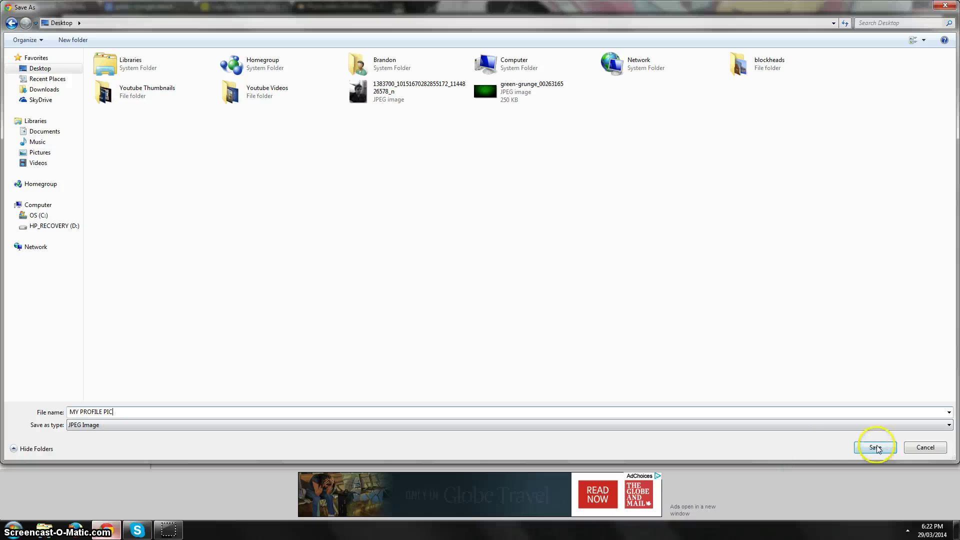
click(875, 448)
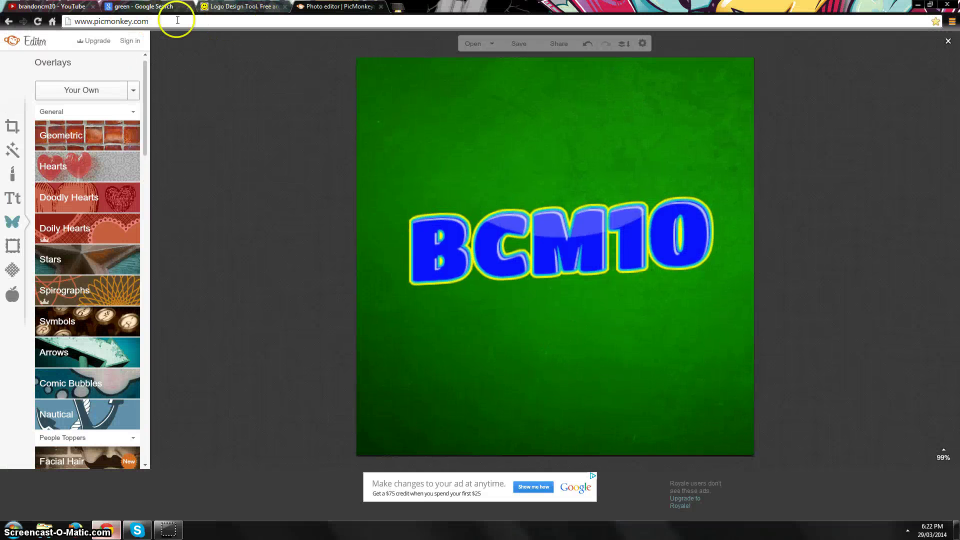
Step: Edit the channel icon from the YouTube channel page and continue to Google+
click(49, 6)
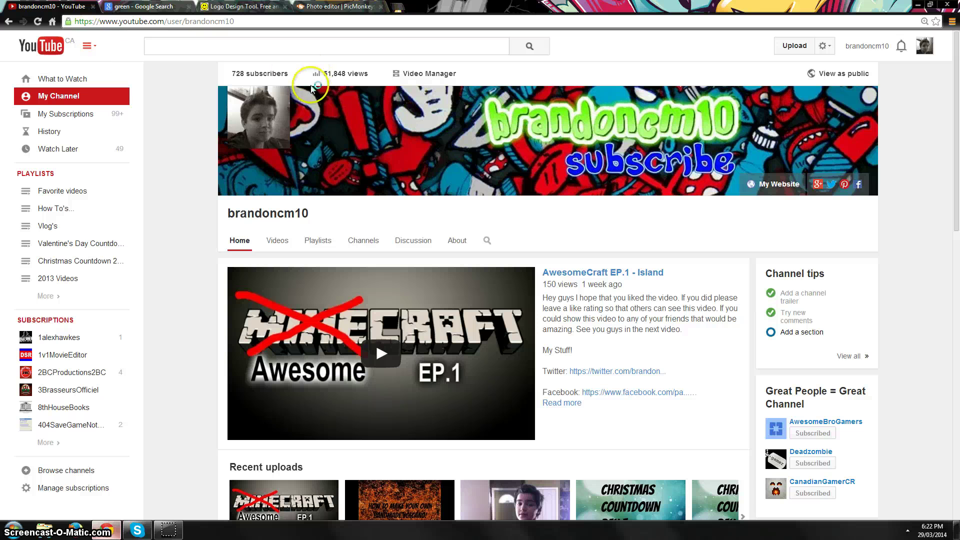
mouse_move(547, 141)
mouse_move(259, 116)
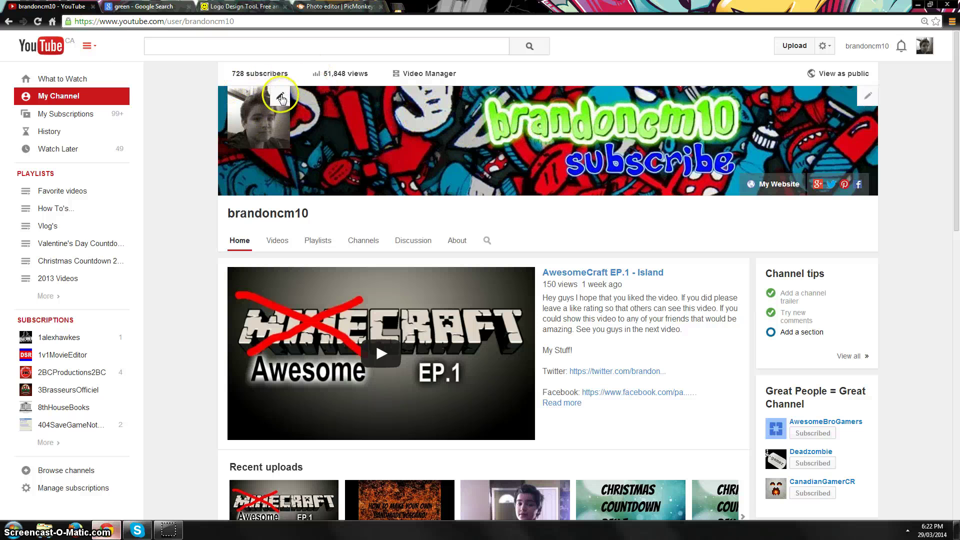
click(282, 98)
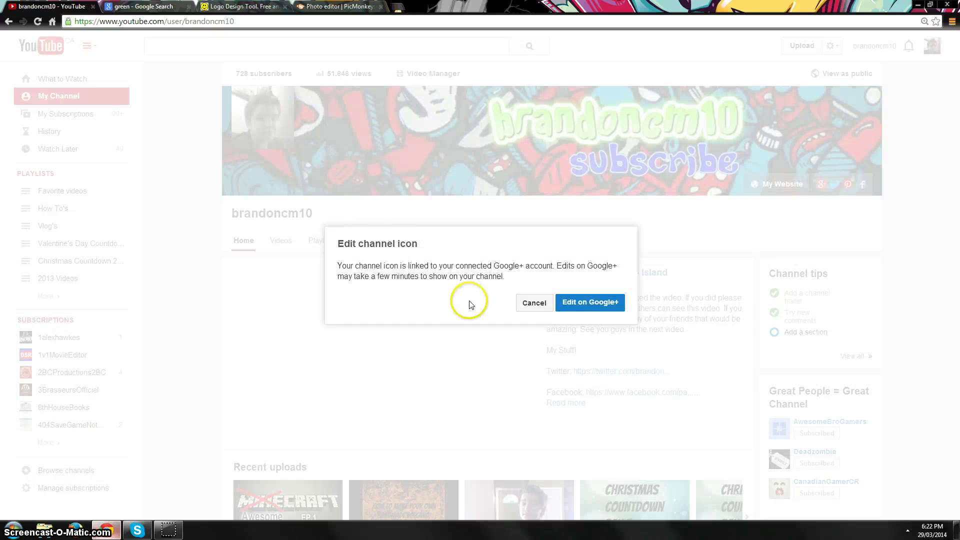
click(581, 306)
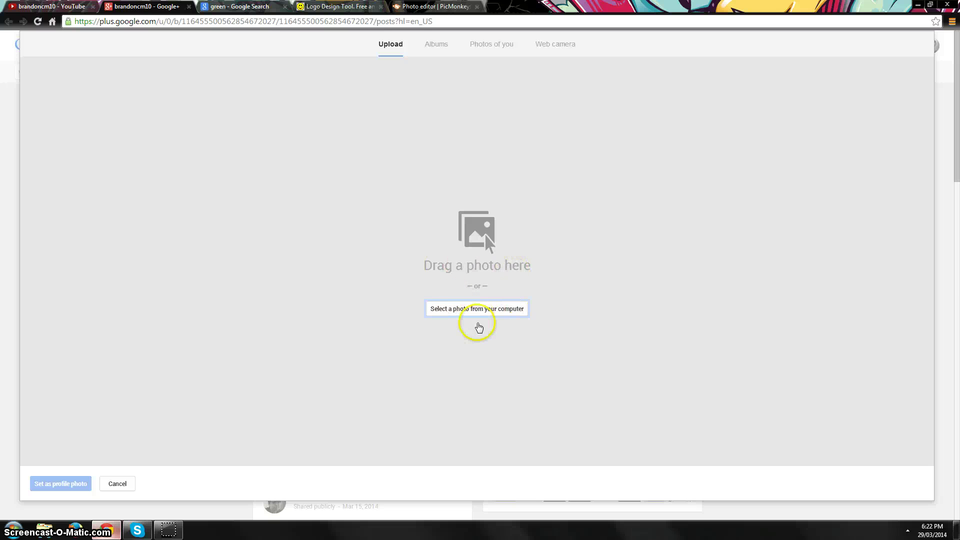
Step: Upload the MY PROFILE PIC image from the computer to Google+
click(472, 308)
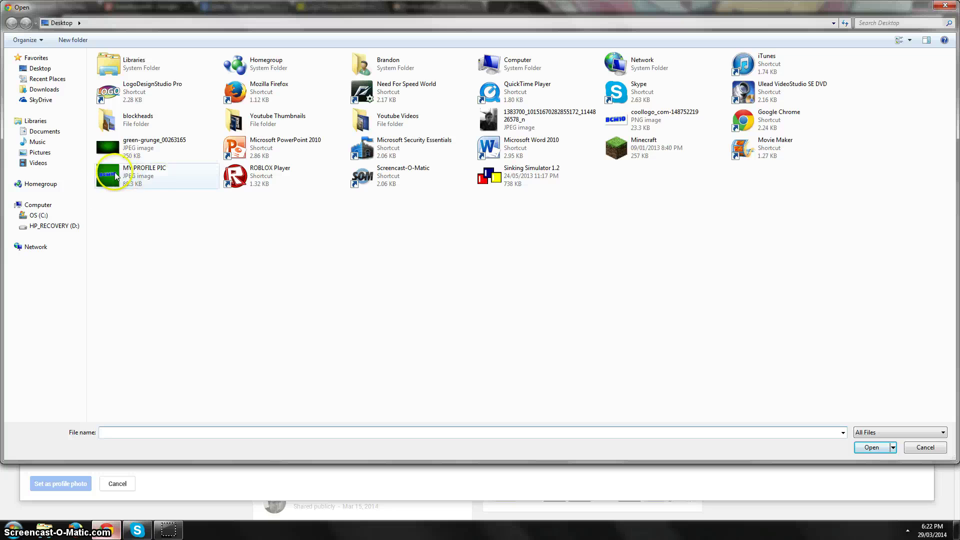
click(155, 177)
double_click(155, 176)
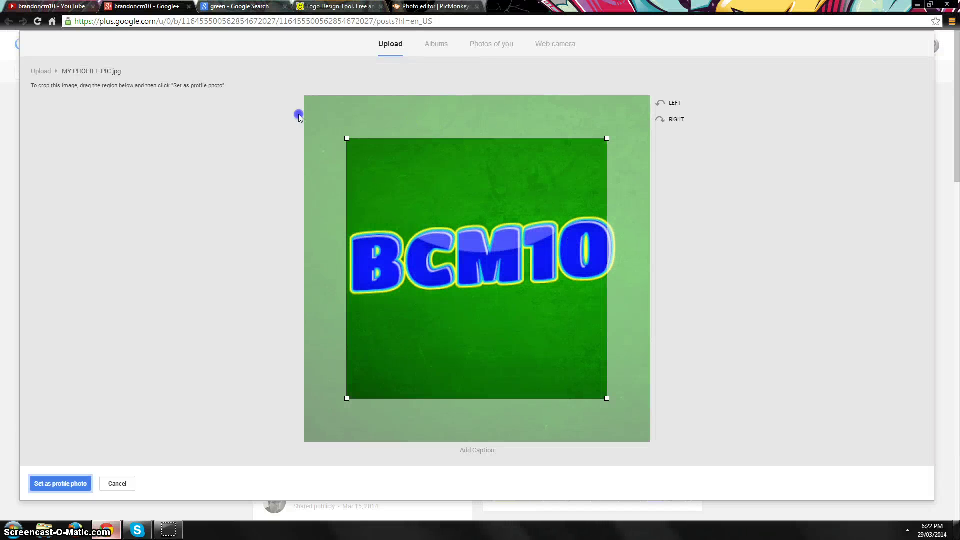
Step: Crop the image to frame the BCM10 logo and set it as the profile photo
drag(299, 114, 232, 85)
drag(606, 399, 651, 442)
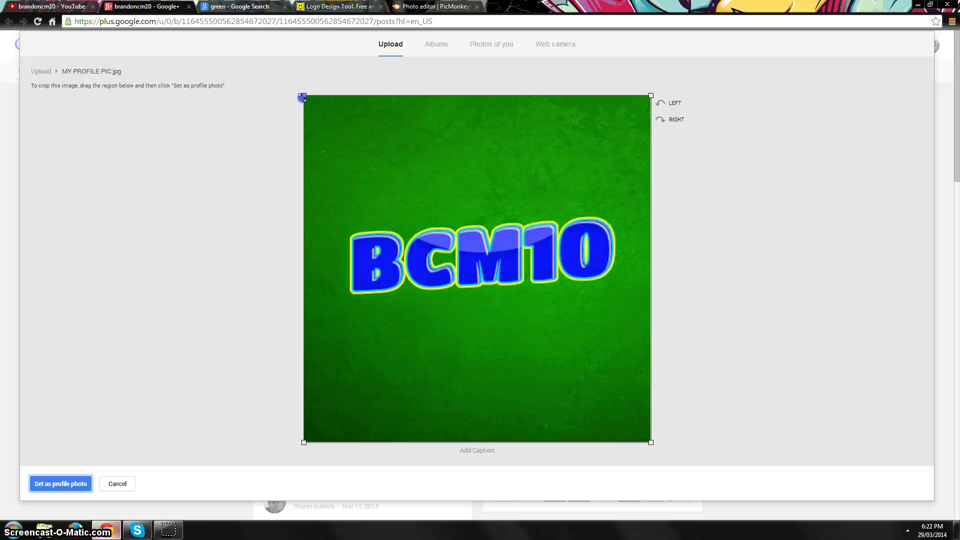
drag(304, 96, 325, 117)
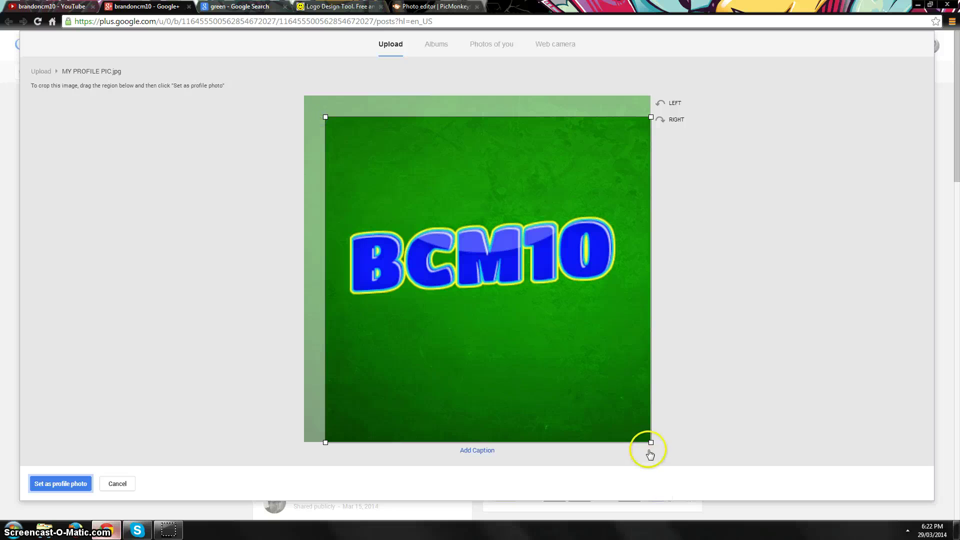
drag(650, 442, 633, 413)
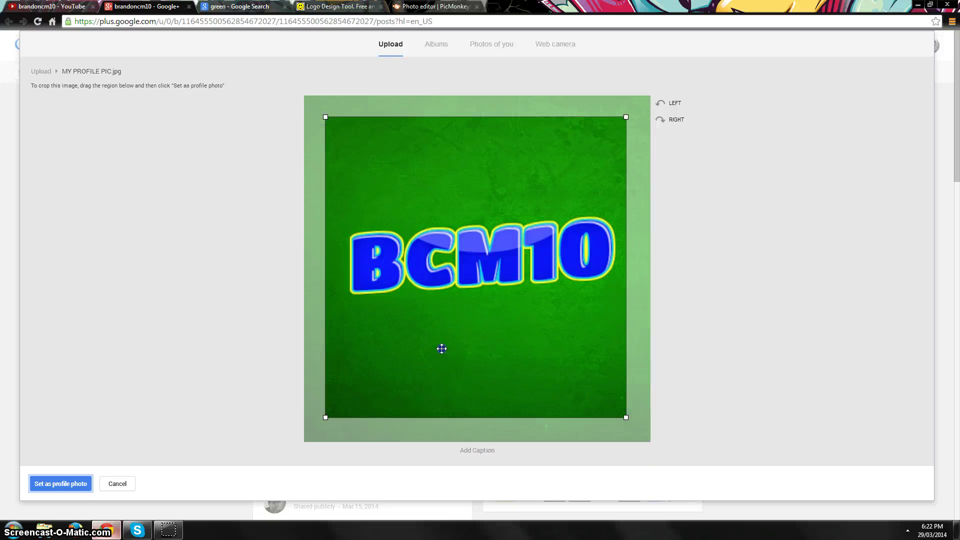
drag(442, 348, 446, 348)
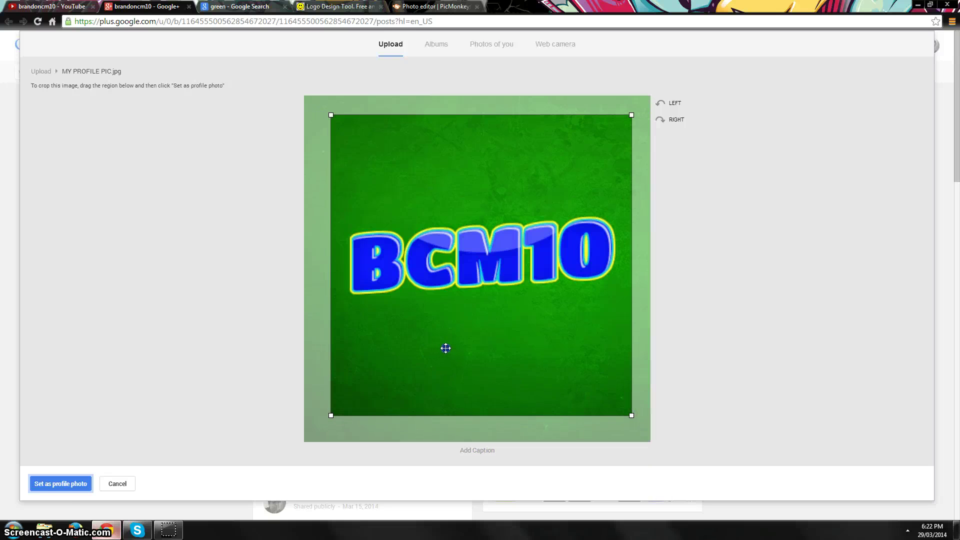
click(63, 484)
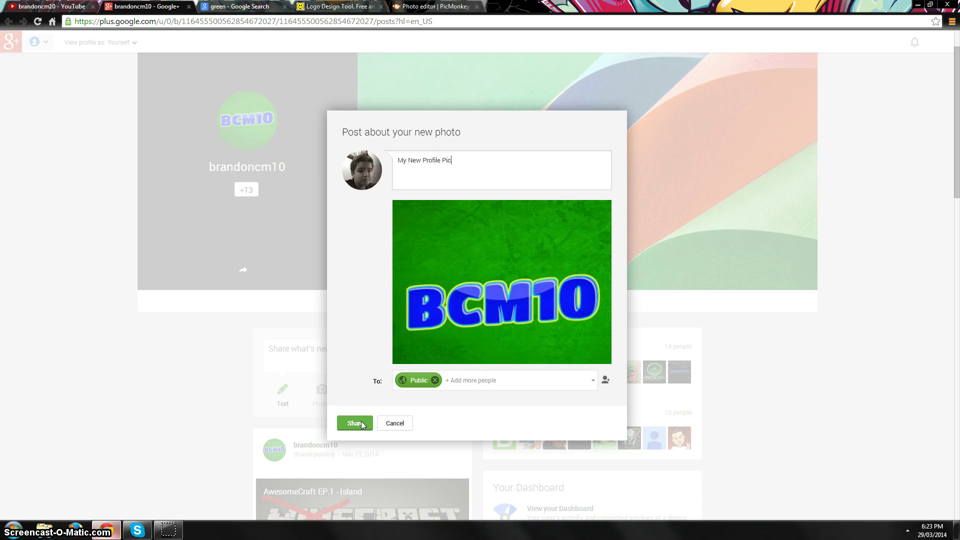
Step: Share the "My New Profile Pic" post publicly on Google+
click(361, 428)
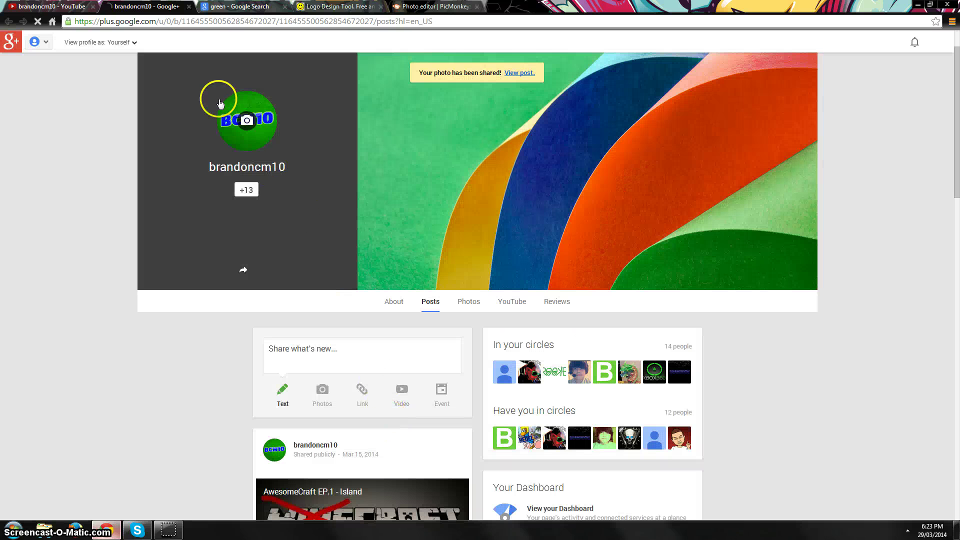
Step: Reload the YouTube channel to show the green BCM10 icon, then view Recent uploads
click(48, 7)
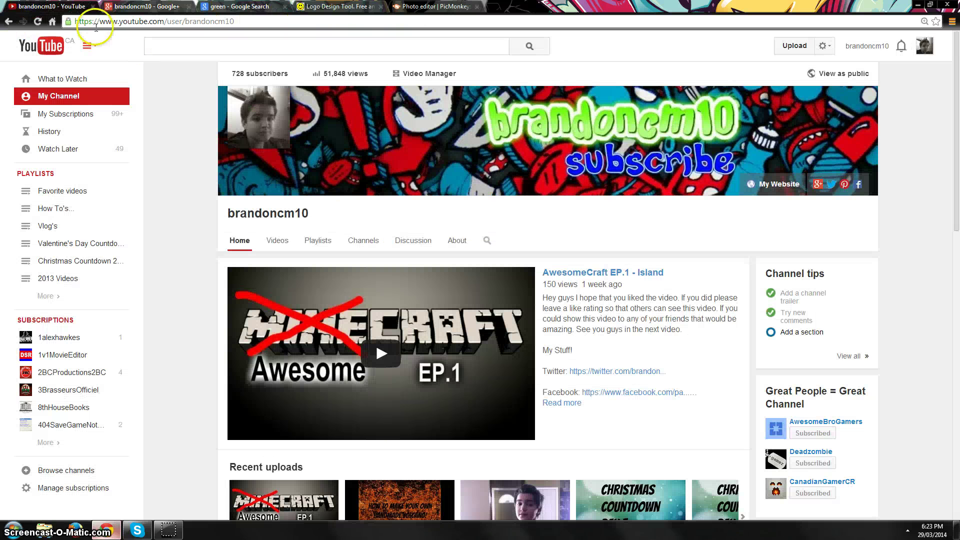
click(39, 21)
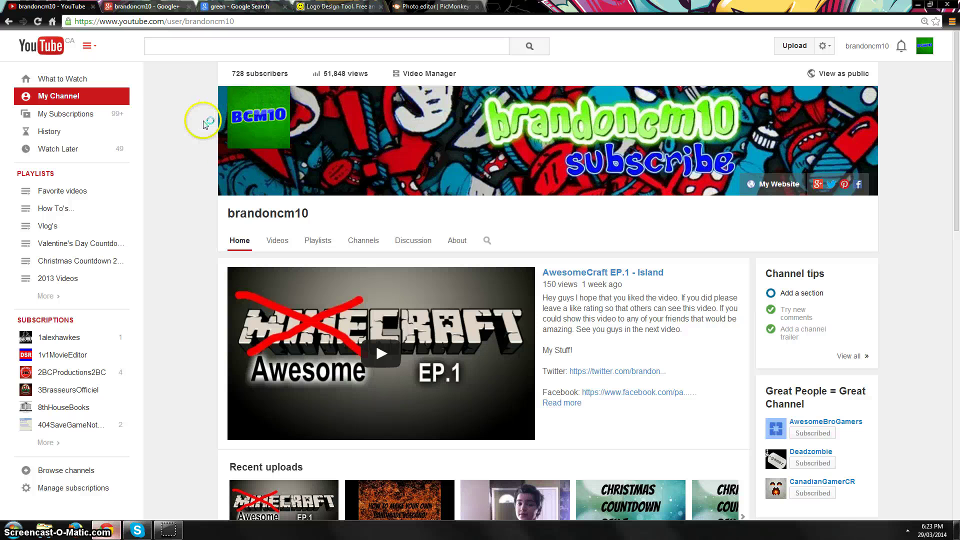
click(284, 240)
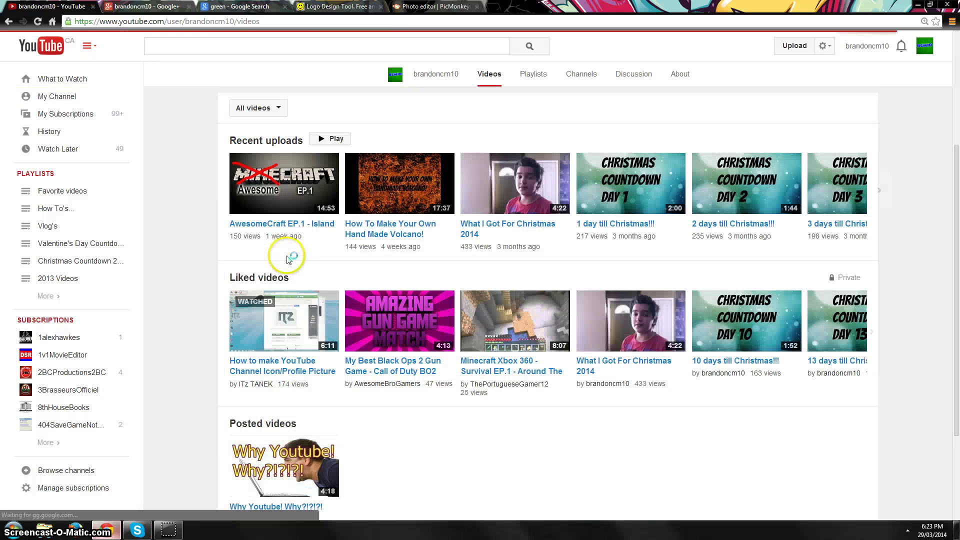
click(272, 135)
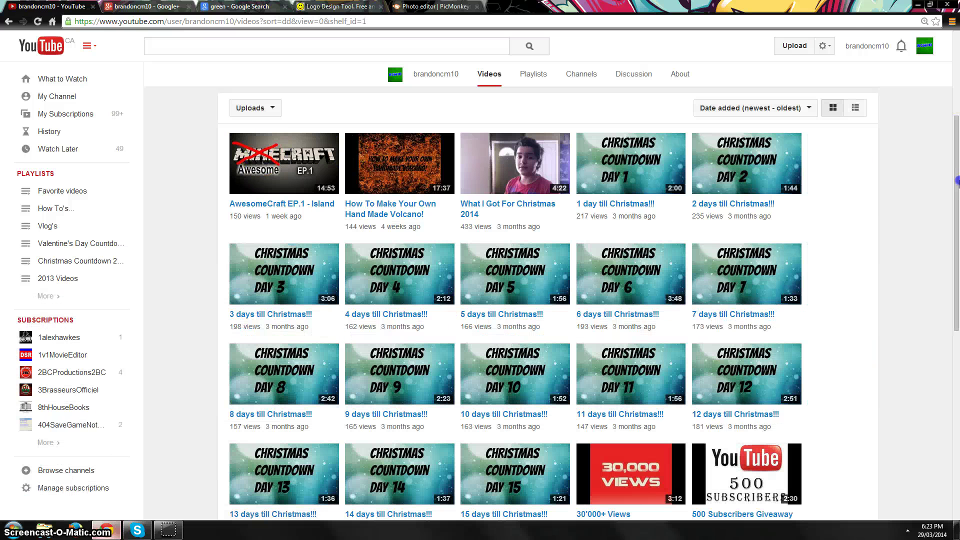
click(957, 71)
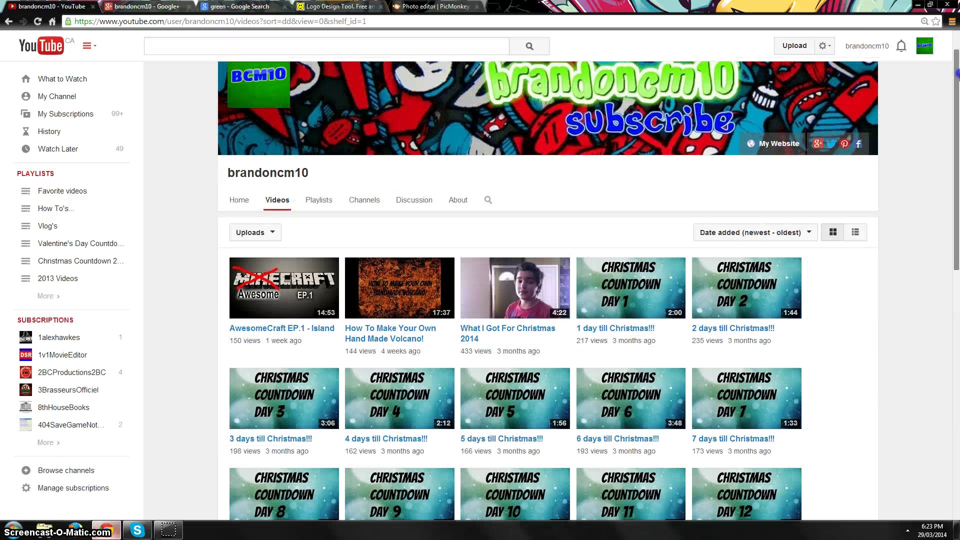
scroll(957, 72, up, 1)
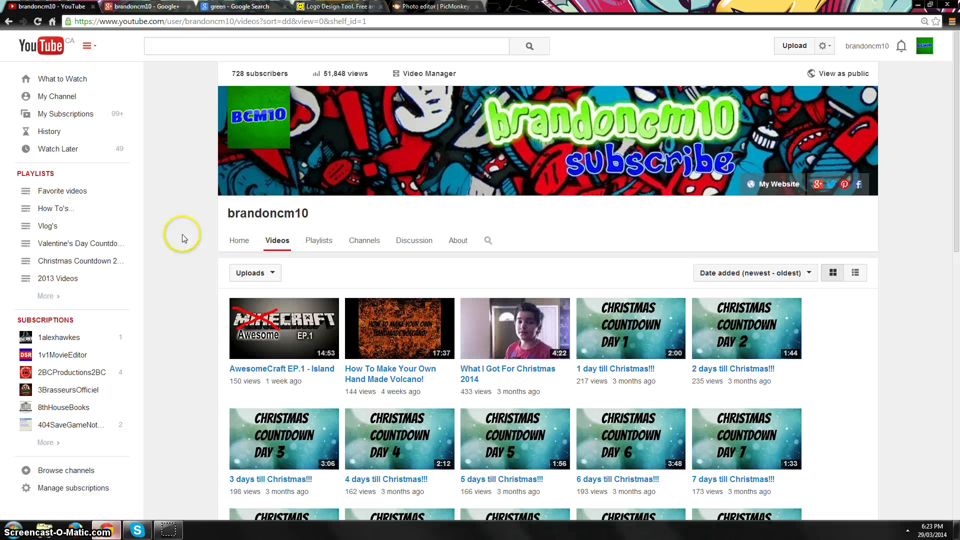